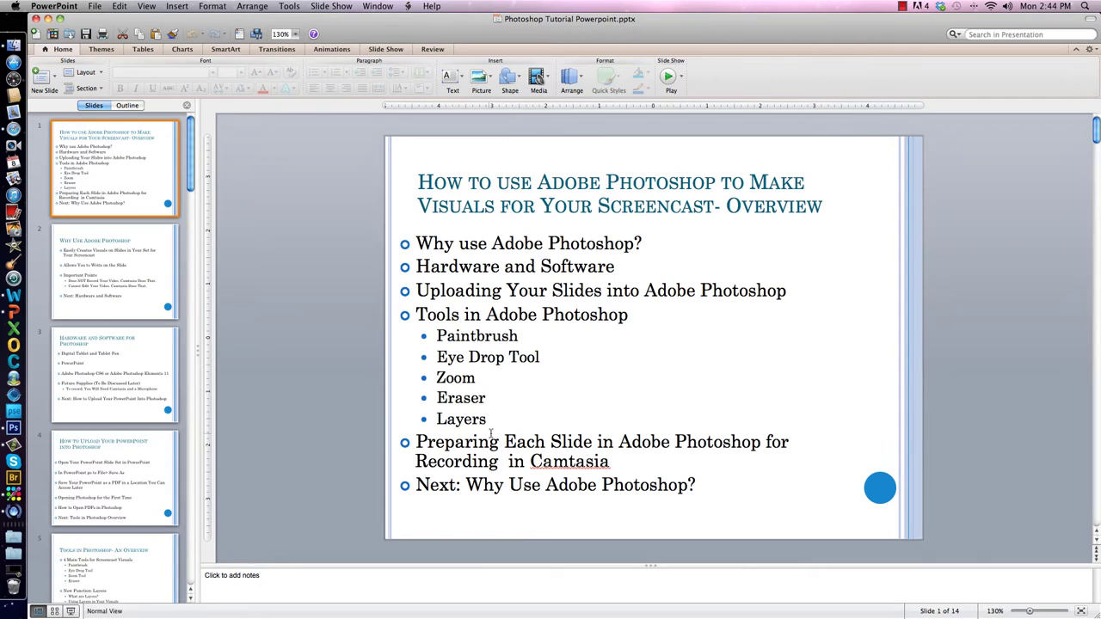
# Show slide 2, 'Why Use Adobe Photoshop', from the Slides pane
pyautogui.click(162, 277)
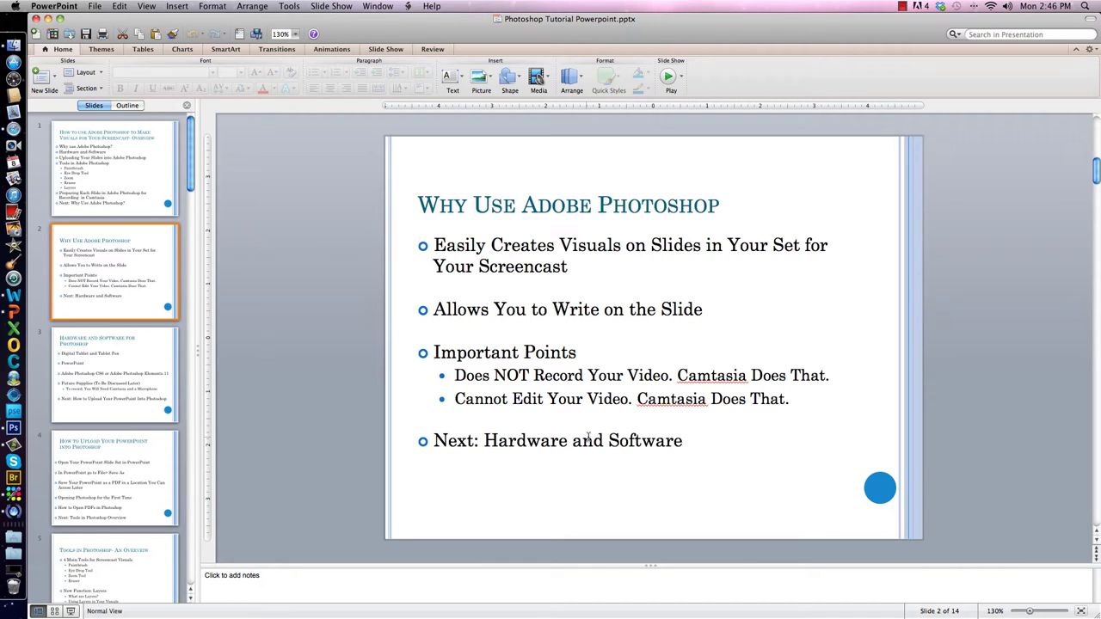
# Advance the deck through slide 3 toward slide 4 using the Slides pane
pyautogui.click(116, 373)
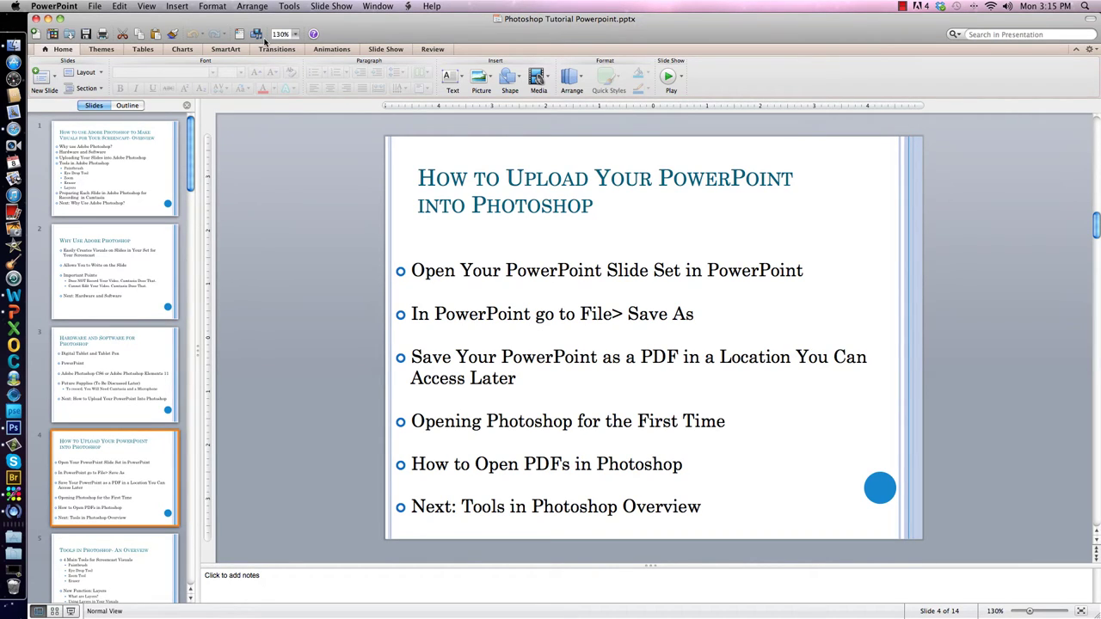
# Save a PDF copy named 'Photoshop Tutorial Powerpoint DEMO' to the Desktop
pyautogui.click(95, 7)
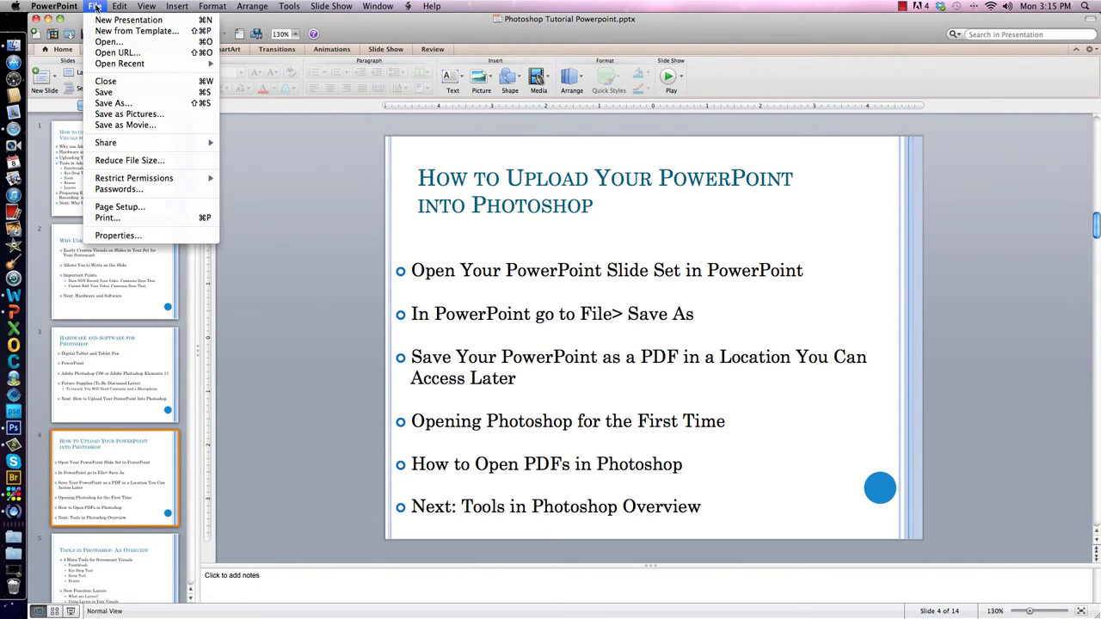
pyautogui.click(116, 103)
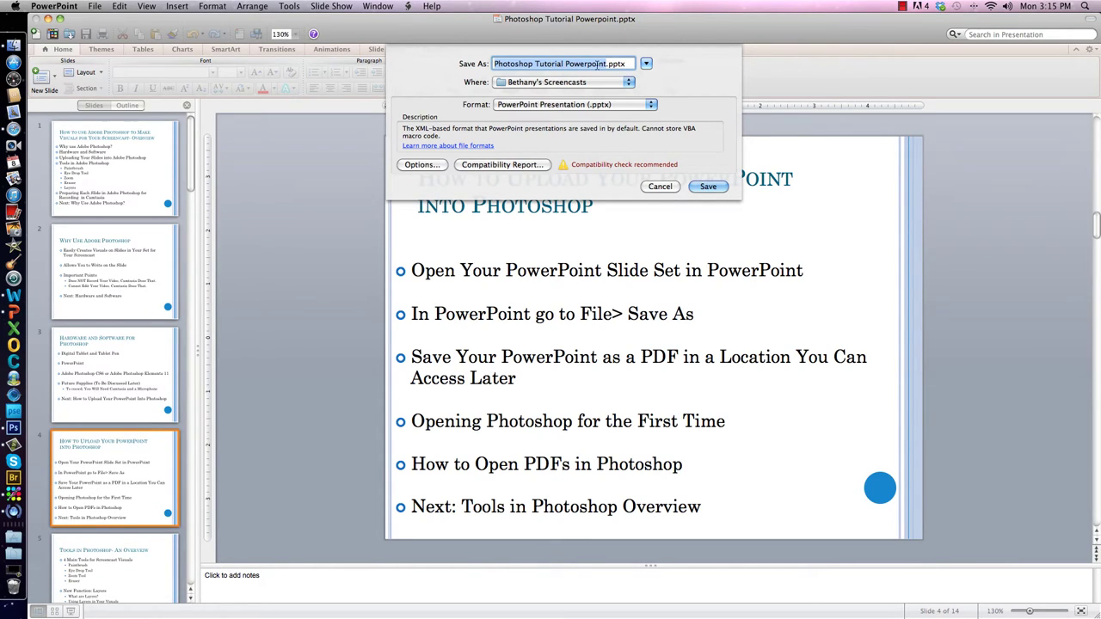
pyautogui.click(607, 65)
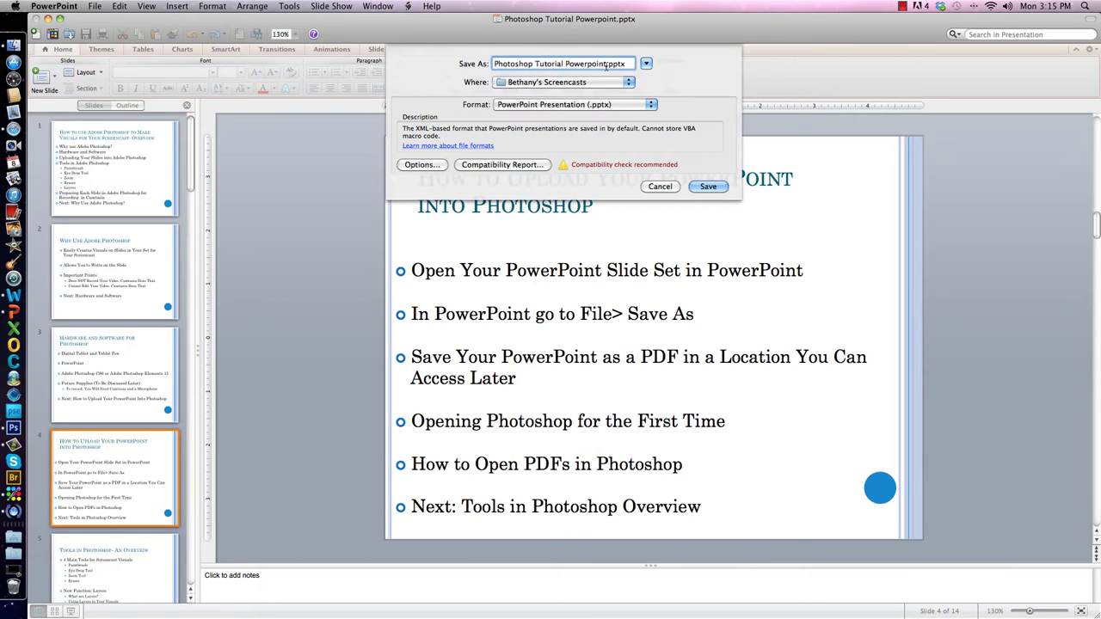
pyautogui.write('DEMO')
pyautogui.click(562, 104)
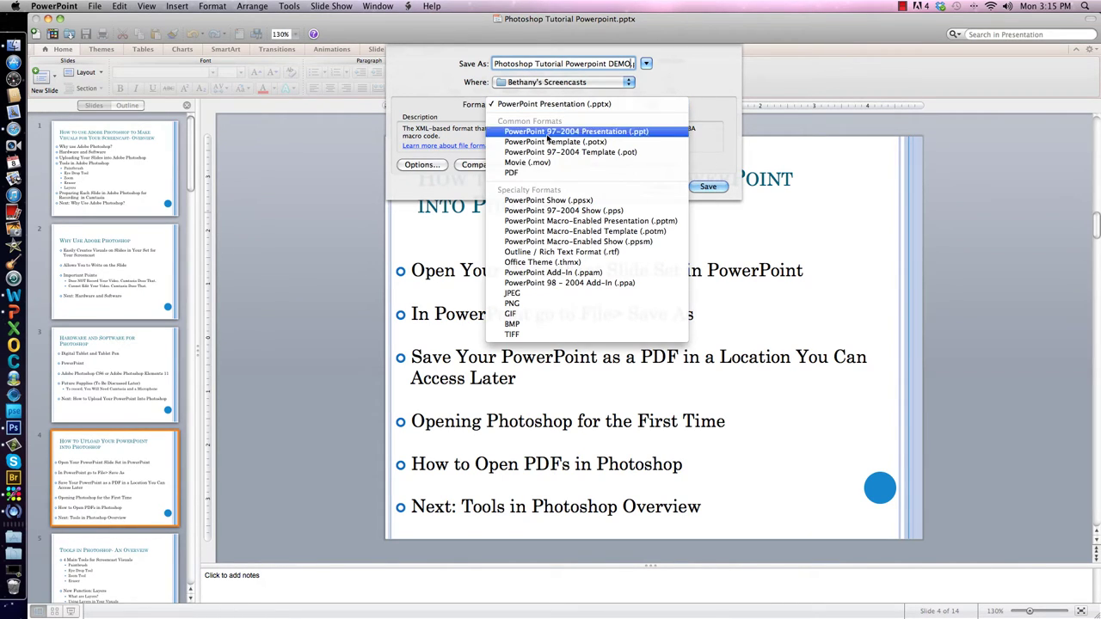
pyautogui.click(533, 172)
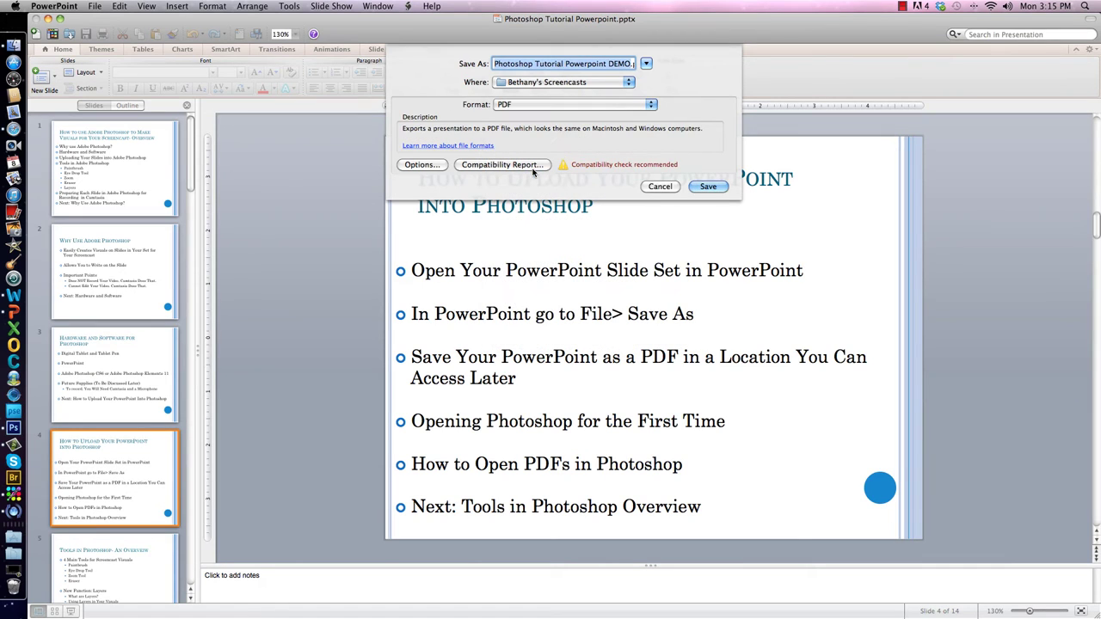
pyautogui.click(532, 65)
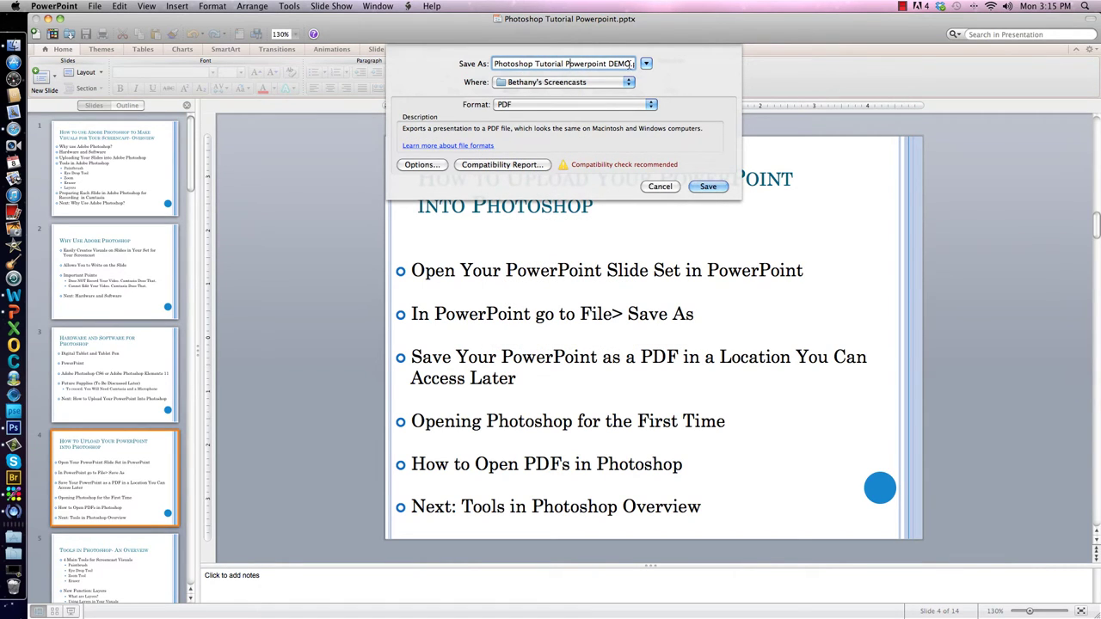
pyautogui.click(633, 64)
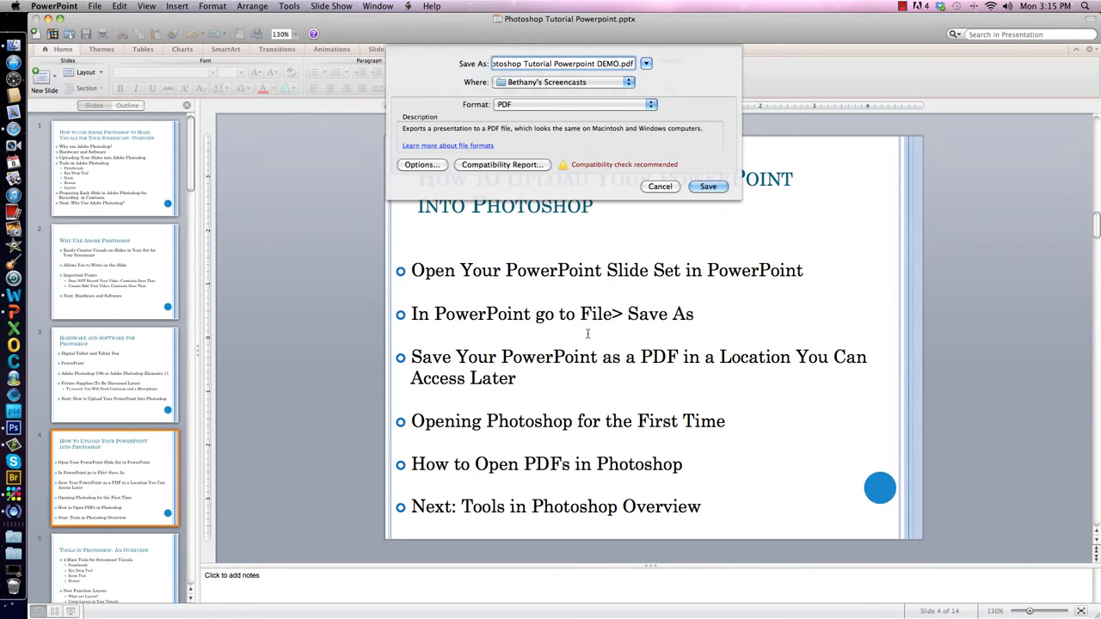
pyautogui.click(561, 83)
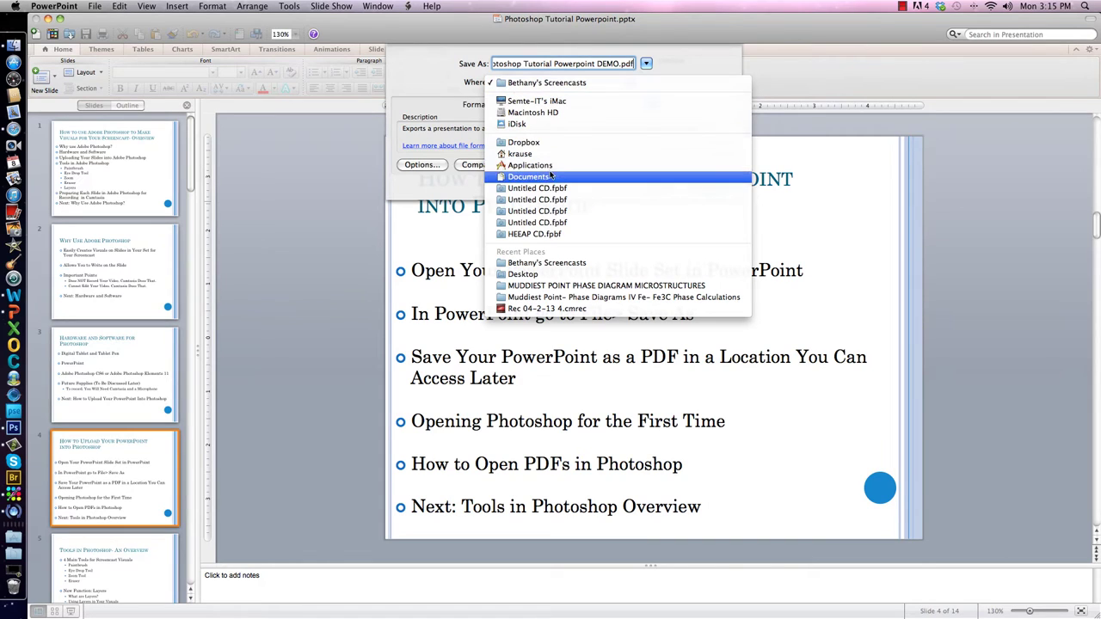
pyautogui.click(553, 274)
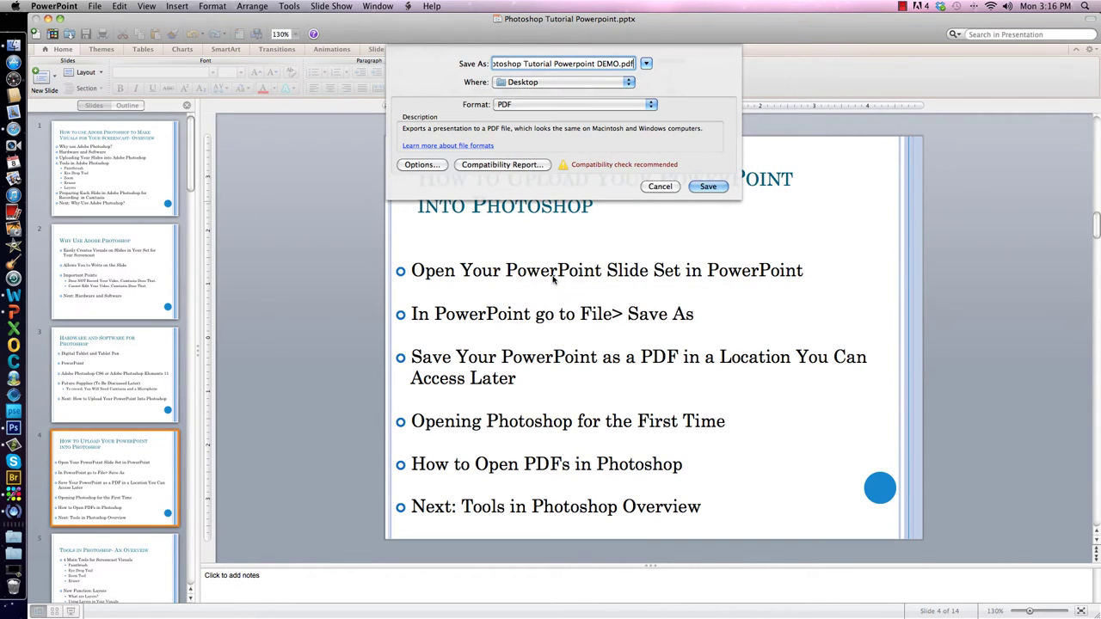
pyautogui.click(703, 187)
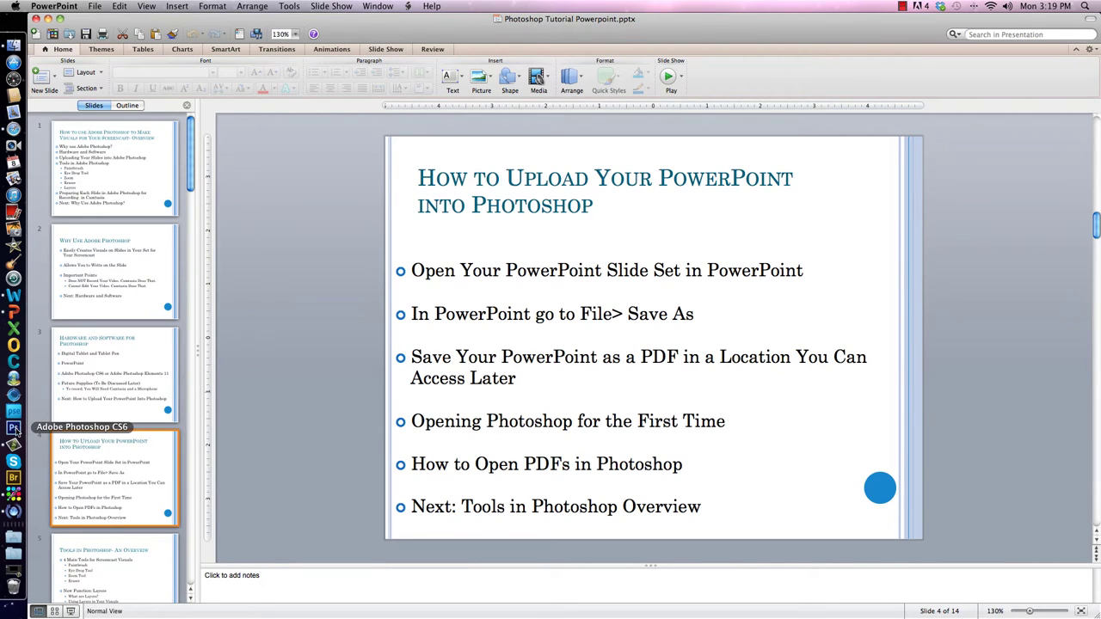
# Launch Adobe Photoshop CS6 from the Dock
pyautogui.click(14, 430)
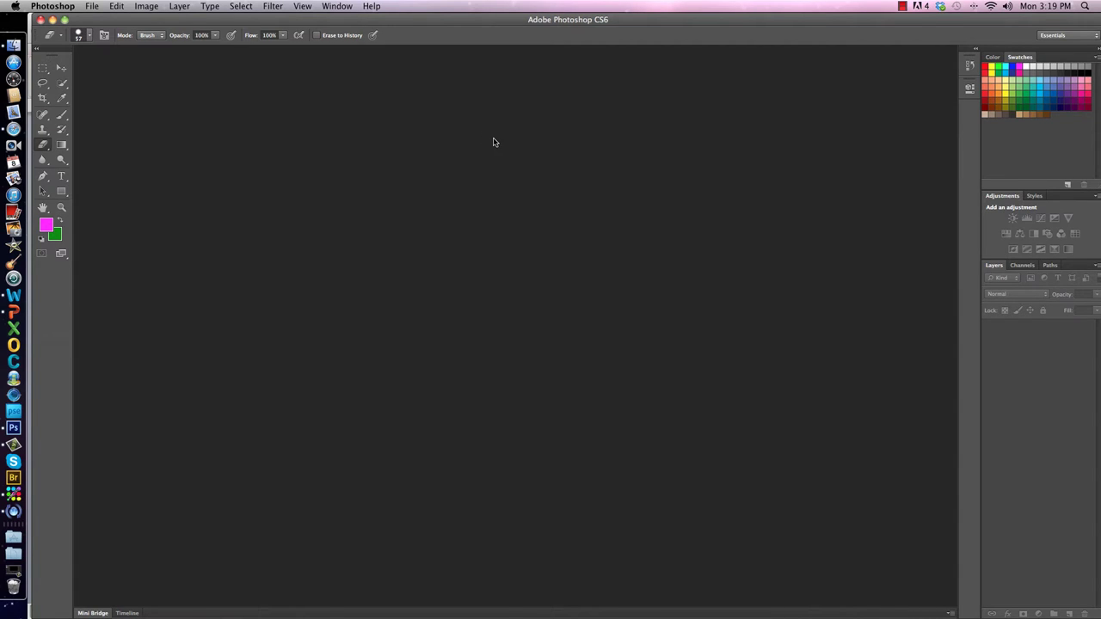
# Open Photoshop Tutorial Powerpoint DEMO.pdf and import page 1 as a 300 ppi document
pyautogui.click(92, 9)
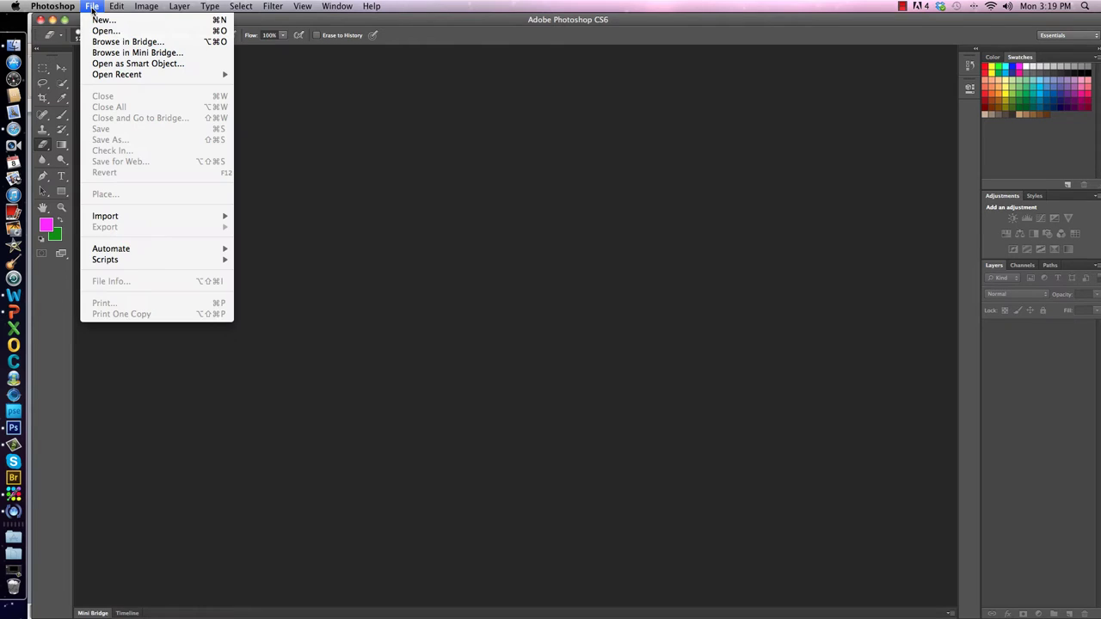
pyautogui.click(97, 32)
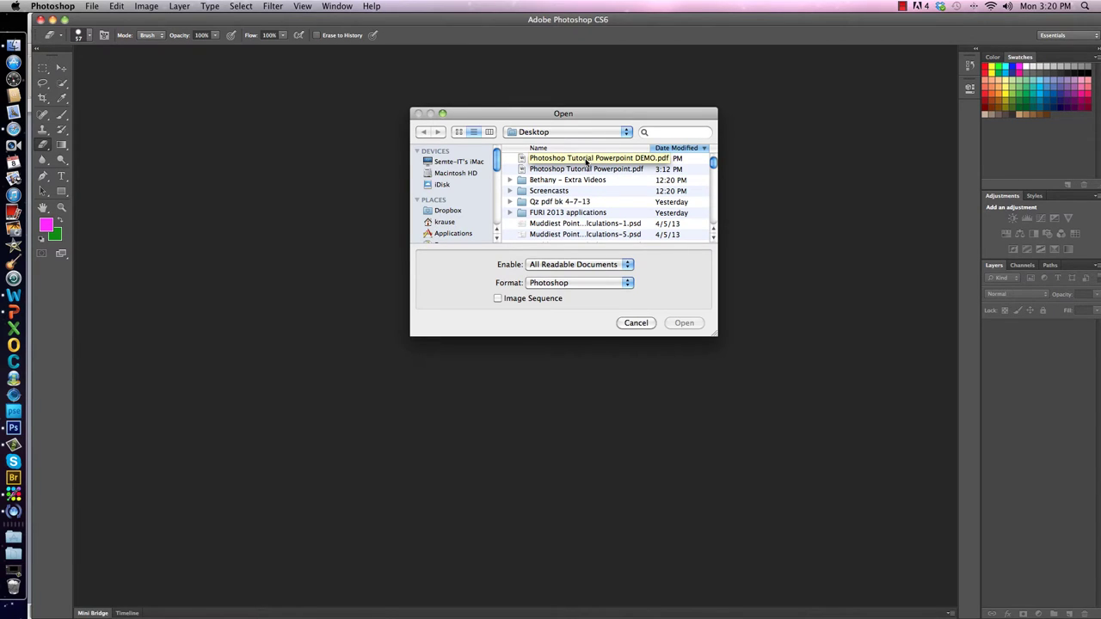
pyautogui.click(585, 160)
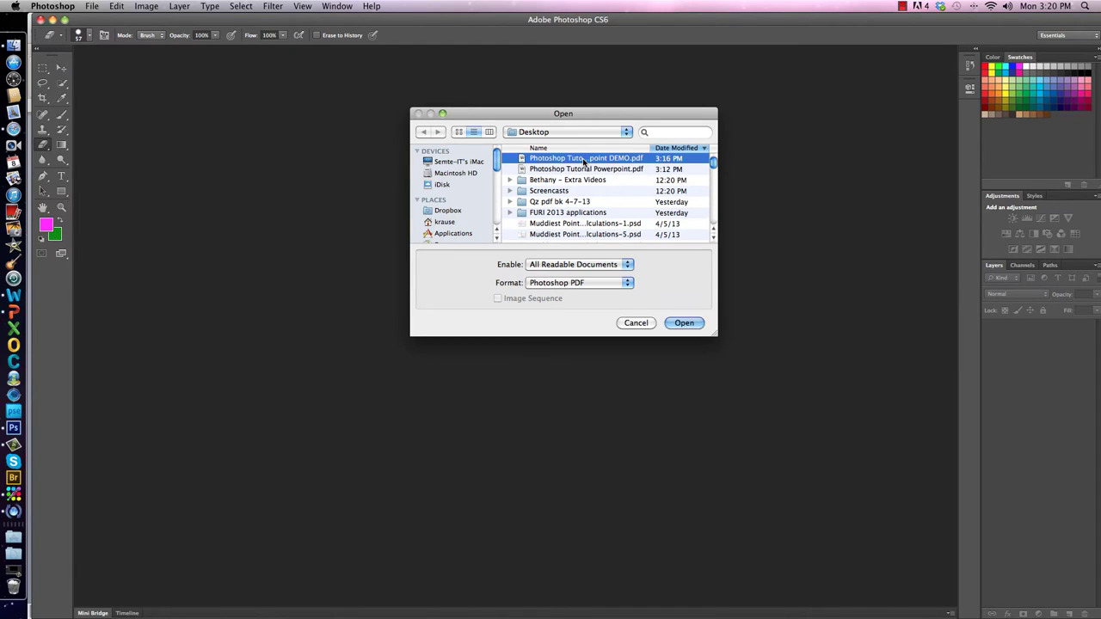
pyautogui.scroll(-4, 594, 172)
pyautogui.scroll(4, 602, 172)
pyautogui.click(689, 325)
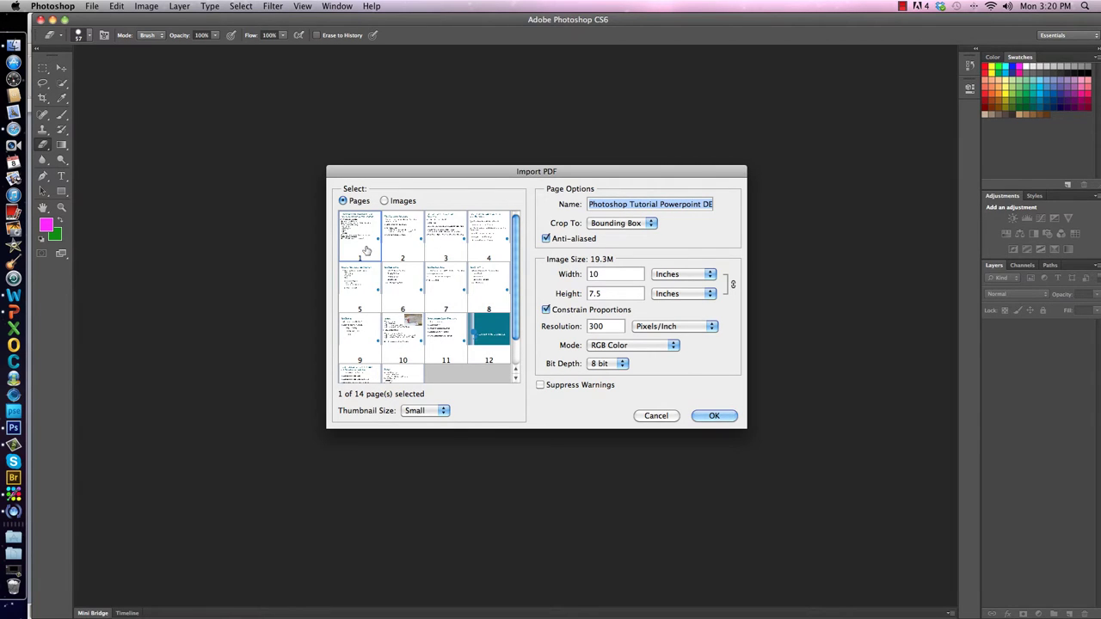
pyautogui.scroll(-3, 481, 327)
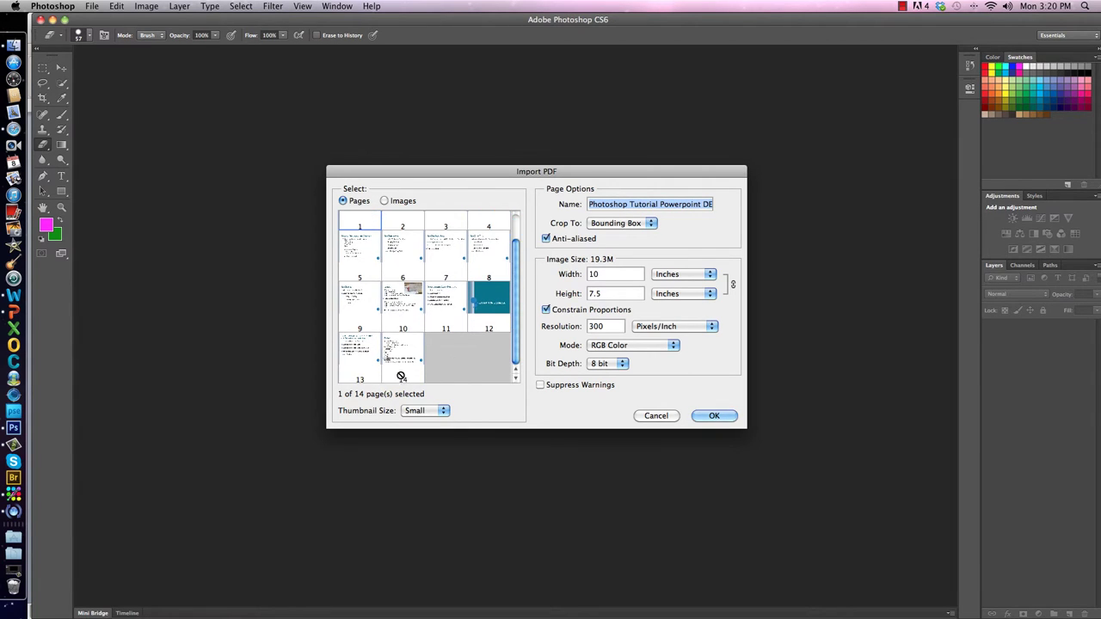
pyautogui.scroll(3, 395, 240)
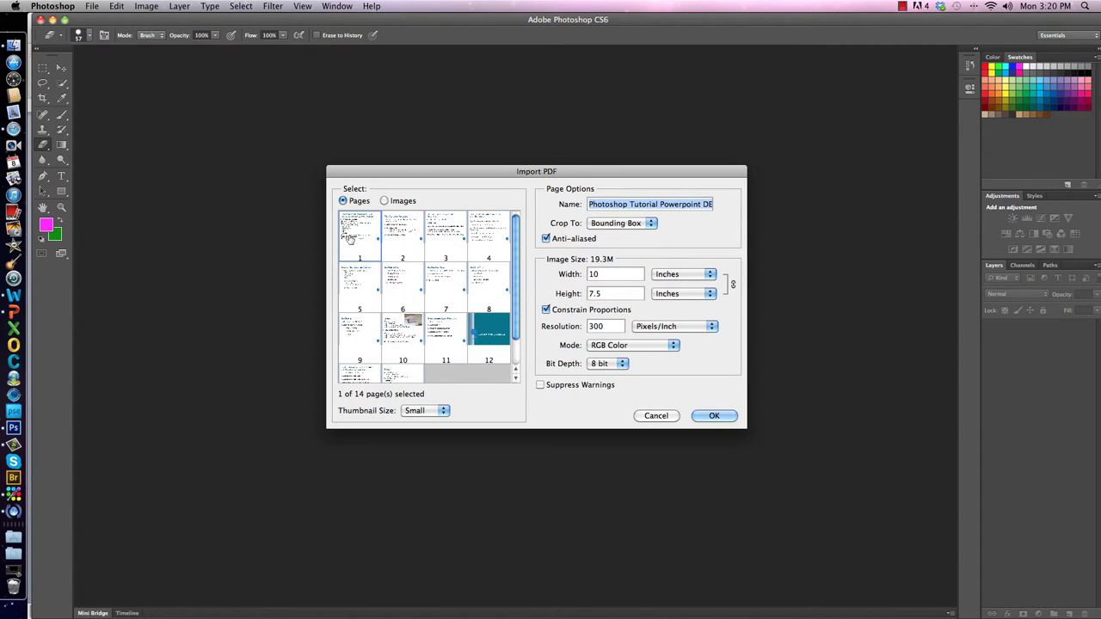
pyautogui.click(714, 417)
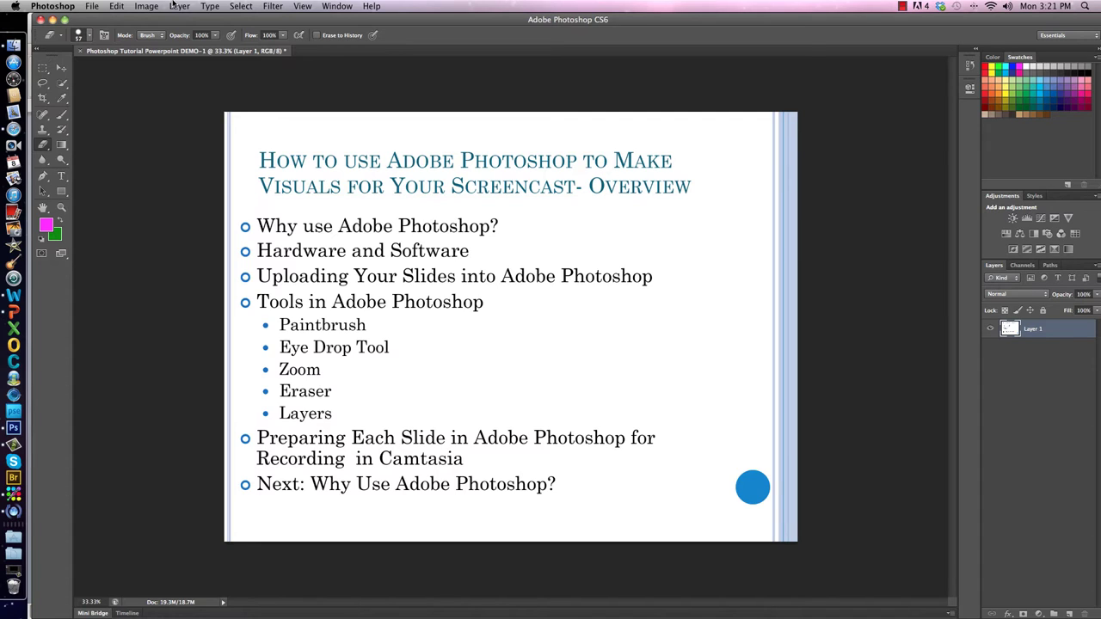
# Import page 2 of the DEMO PDF as a new document
pyautogui.click(92, 6)
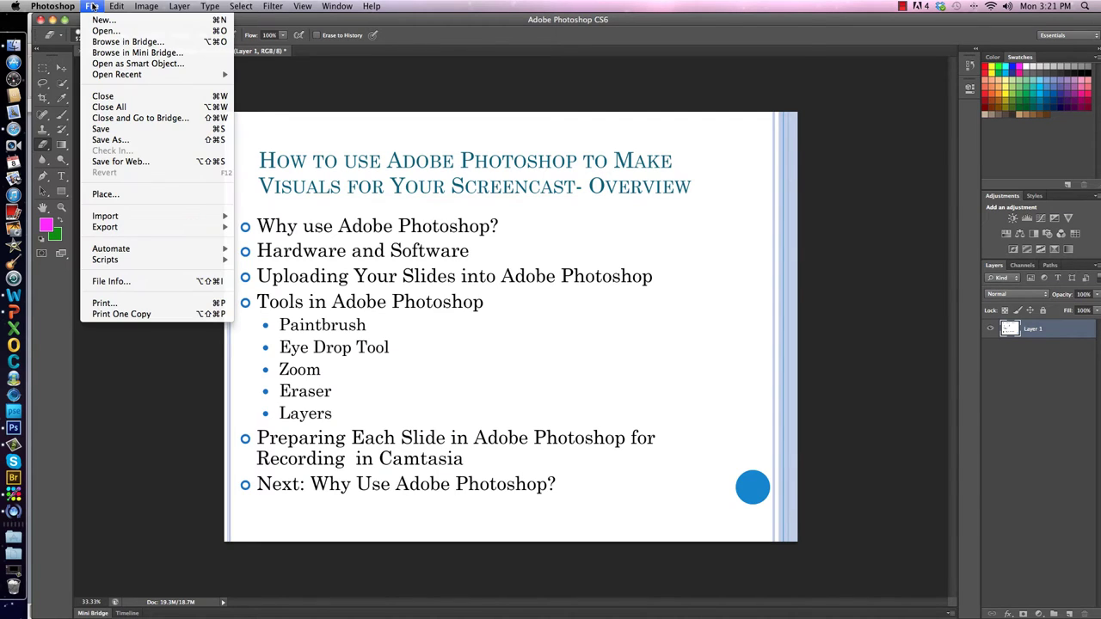
pyautogui.click(104, 31)
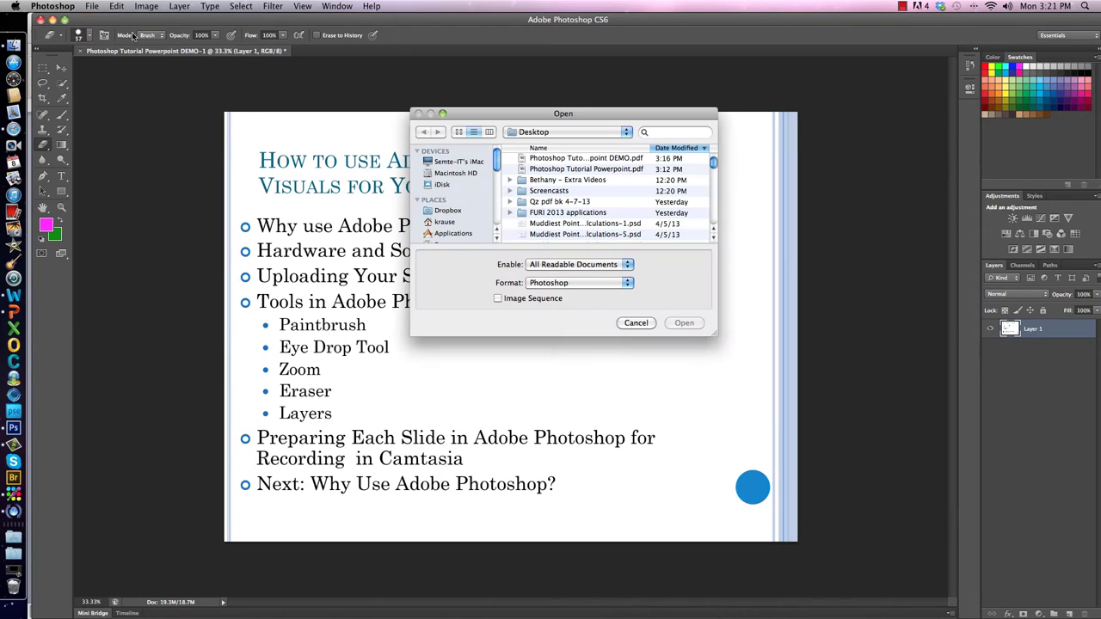
pyautogui.doubleClick(571, 160)
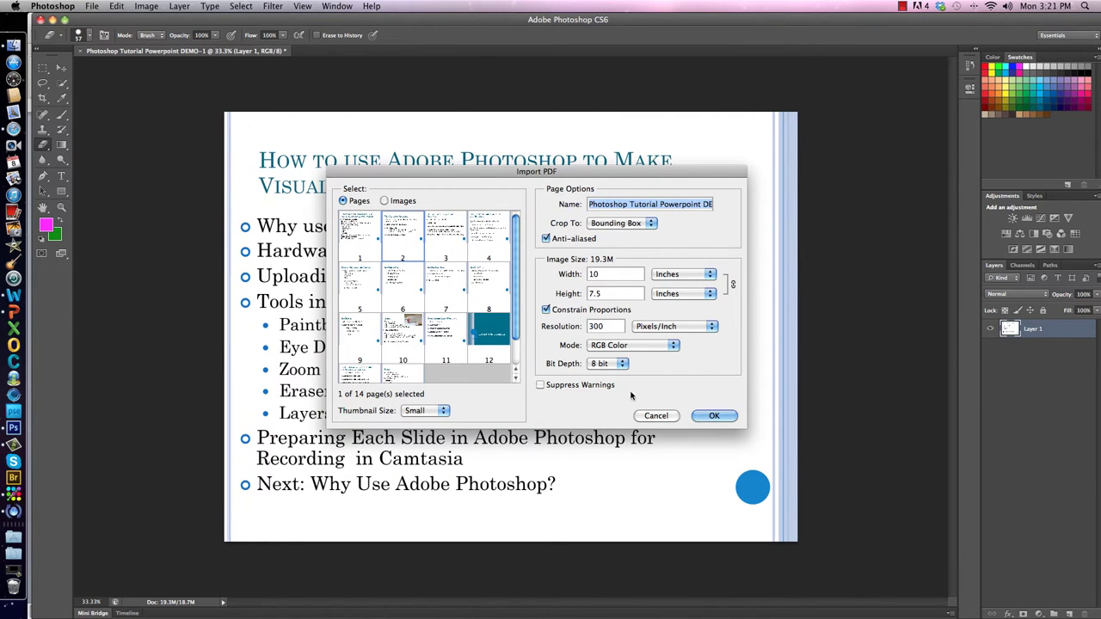
pyautogui.click(712, 414)
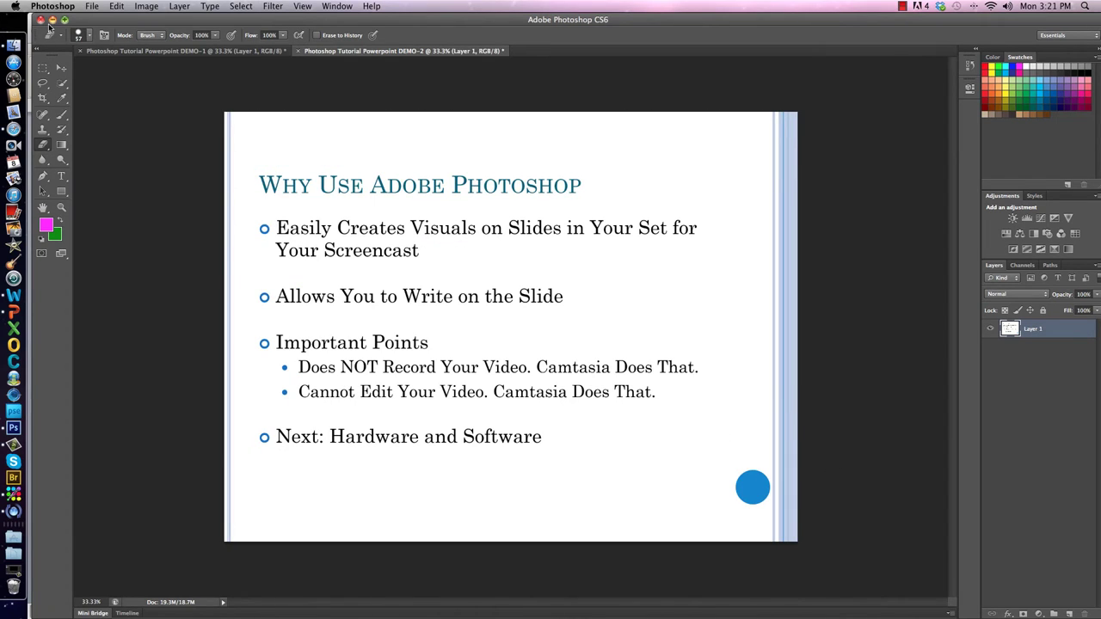
# Import the next slide page as a new document, then list all open documents
pyautogui.click(95, 6)
pyautogui.click(101, 30)
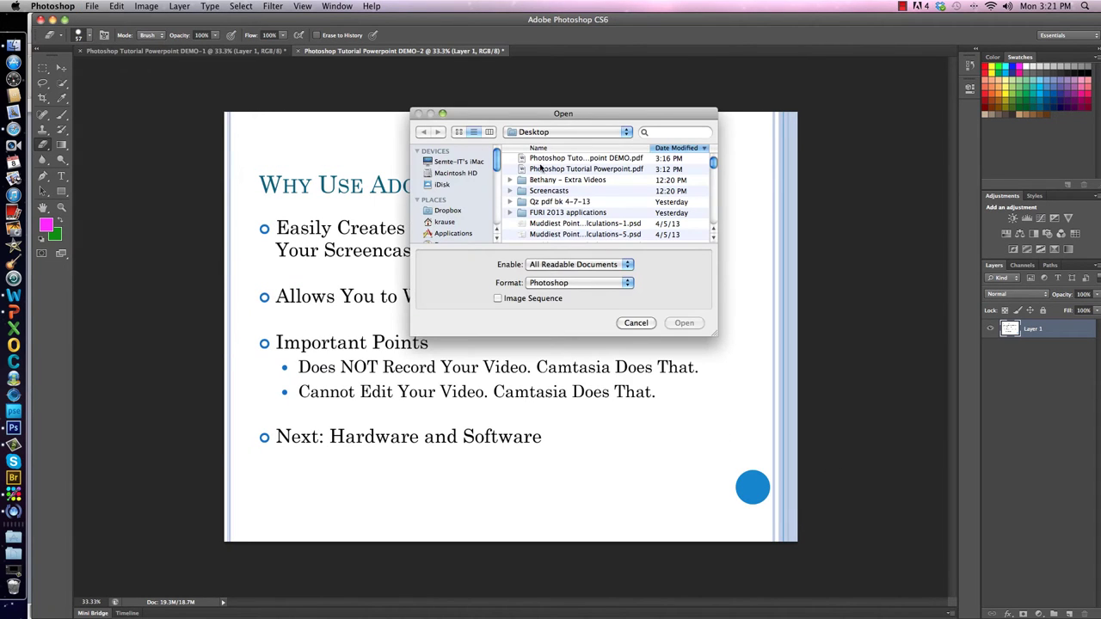
pyautogui.click(571, 160)
pyautogui.click(684, 323)
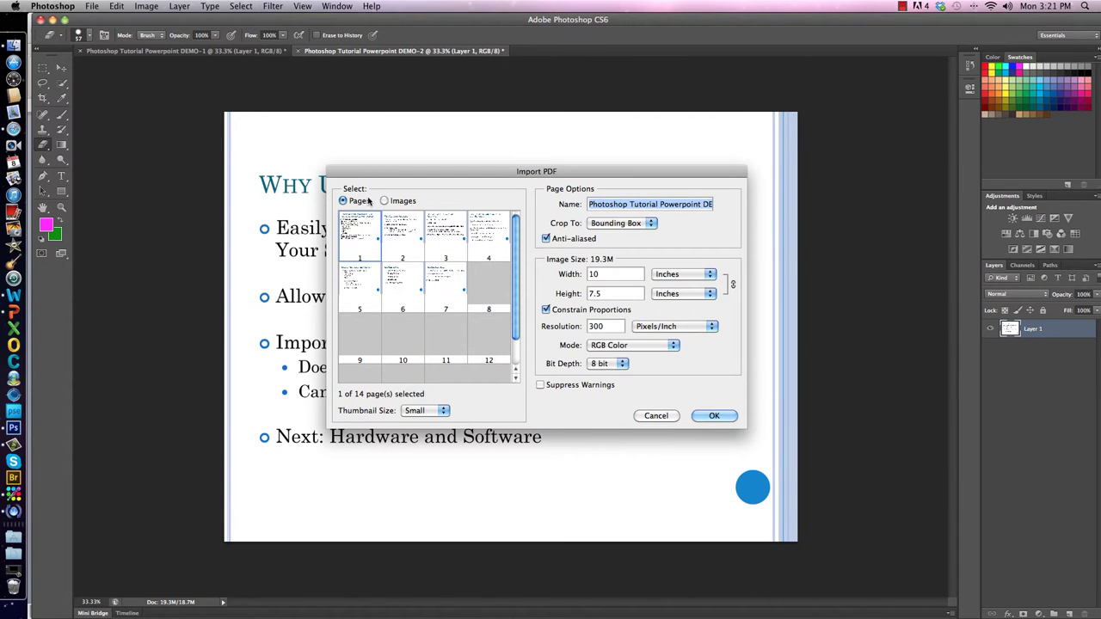
pyautogui.click(714, 416)
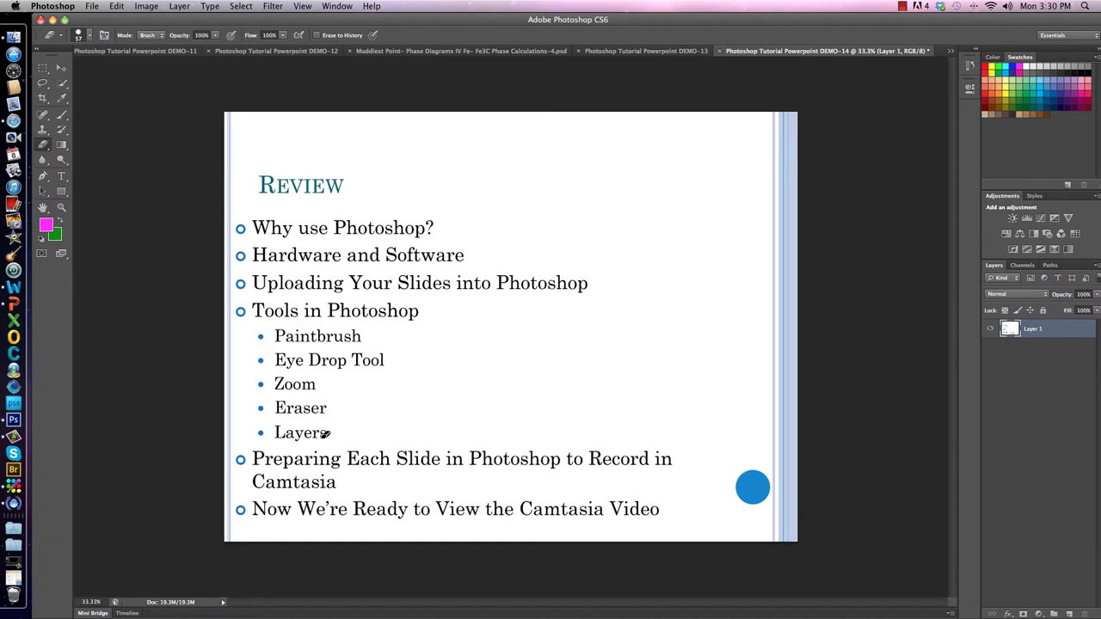
pyautogui.click(950, 53)
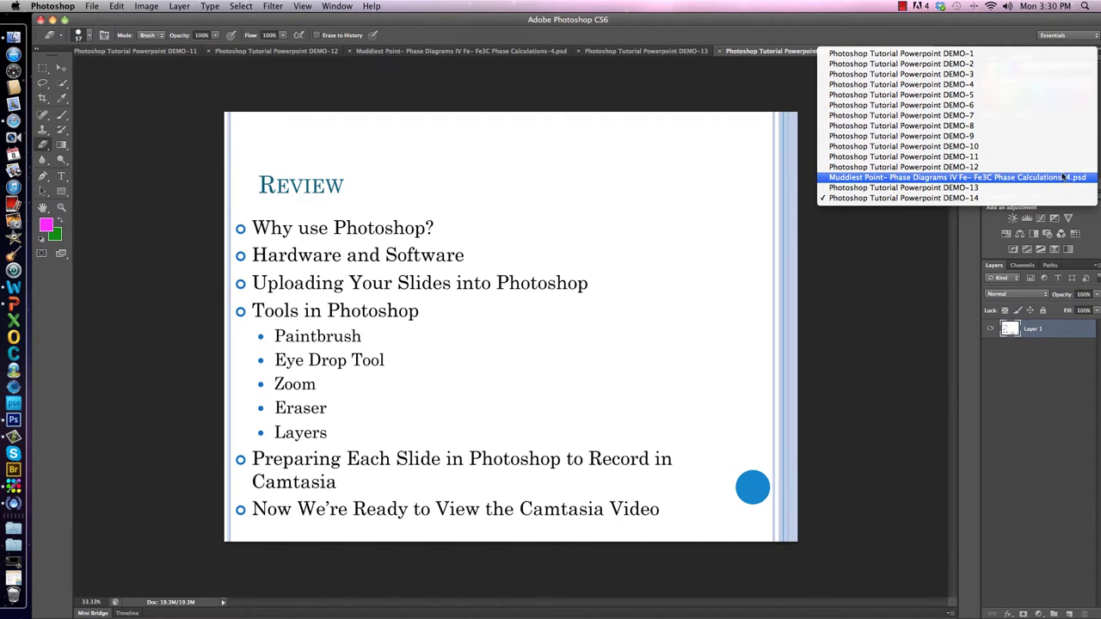
# Pick DEMO-1 from the document list, then switch through the DEMO-2 to DEMO-5 tabs
pyautogui.click(962, 53)
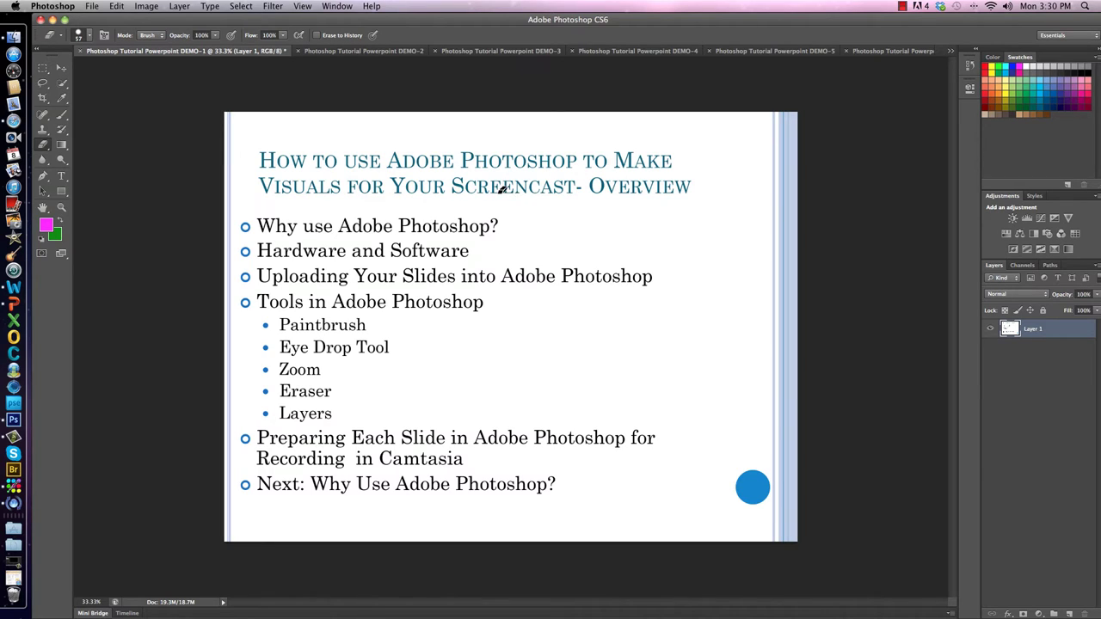
pyautogui.click(365, 53)
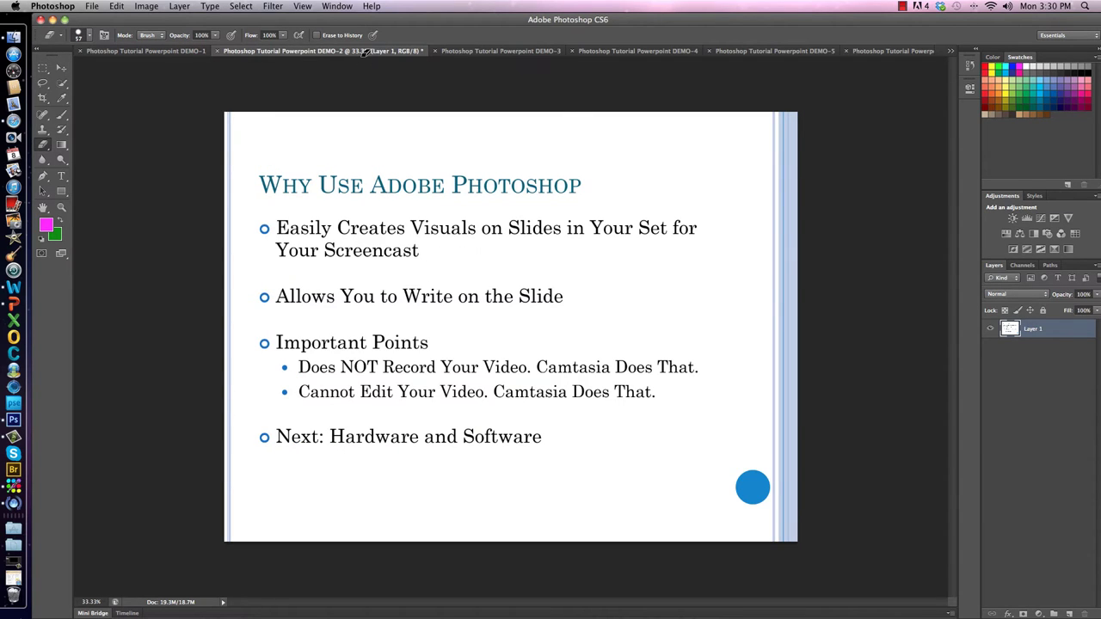
pyautogui.click(493, 52)
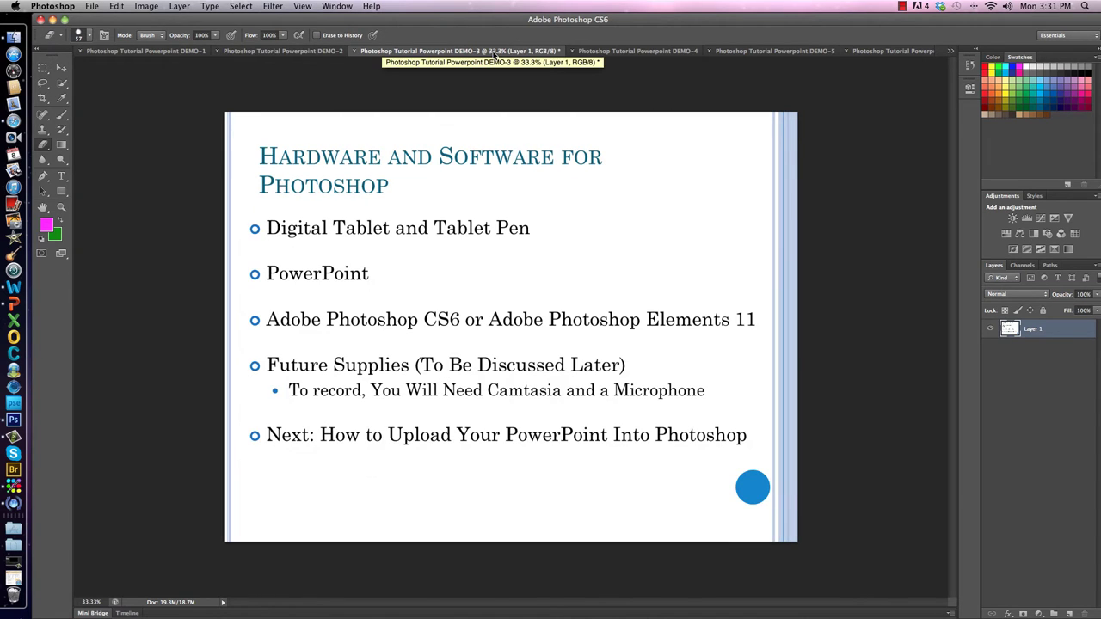
pyautogui.click(634, 53)
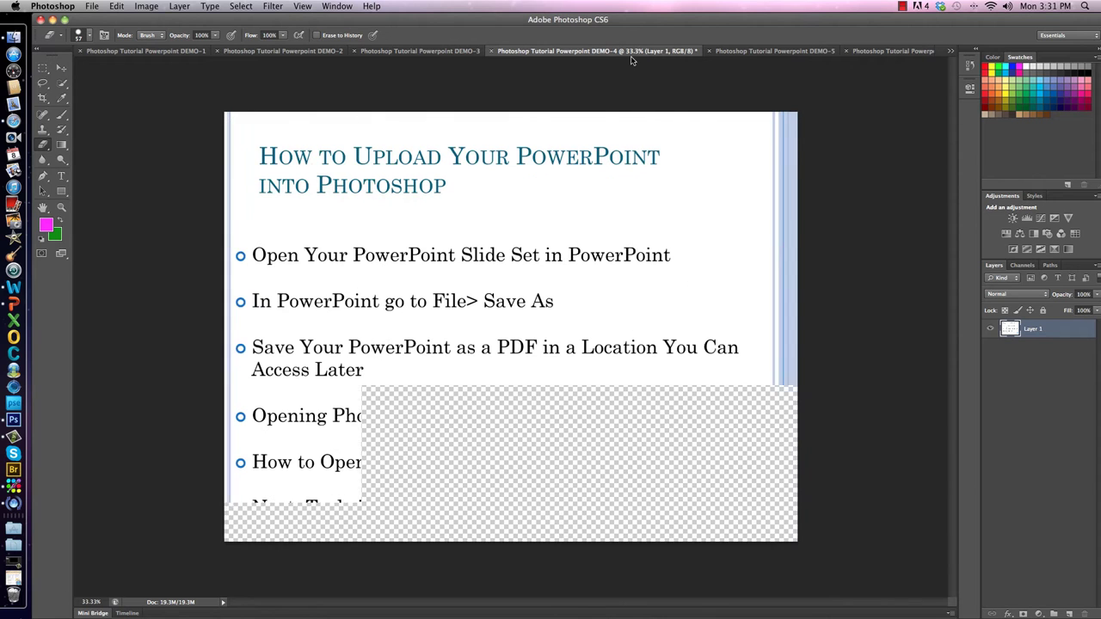
pyautogui.click(733, 52)
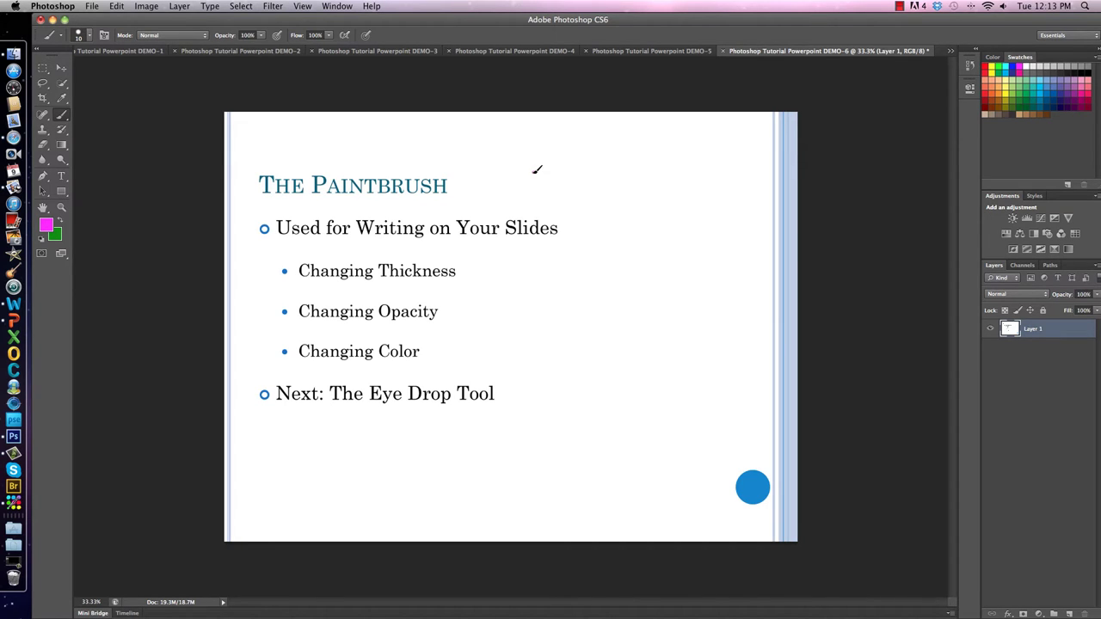
# Paint two pink test strokes on The Paintbrush slide, undoing each with Cmd+Z
pyautogui.moveTo(534, 172); pyautogui.dragTo(679, 184)
pyautogui.press('super+z')
pyautogui.moveTo(510, 159)
pyautogui.mouseDown()
pyautogui.moveTo(546, 214)
pyautogui.moveTo(857, 425)
pyautogui.moveTo(886, 421)
pyautogui.mouseUp()
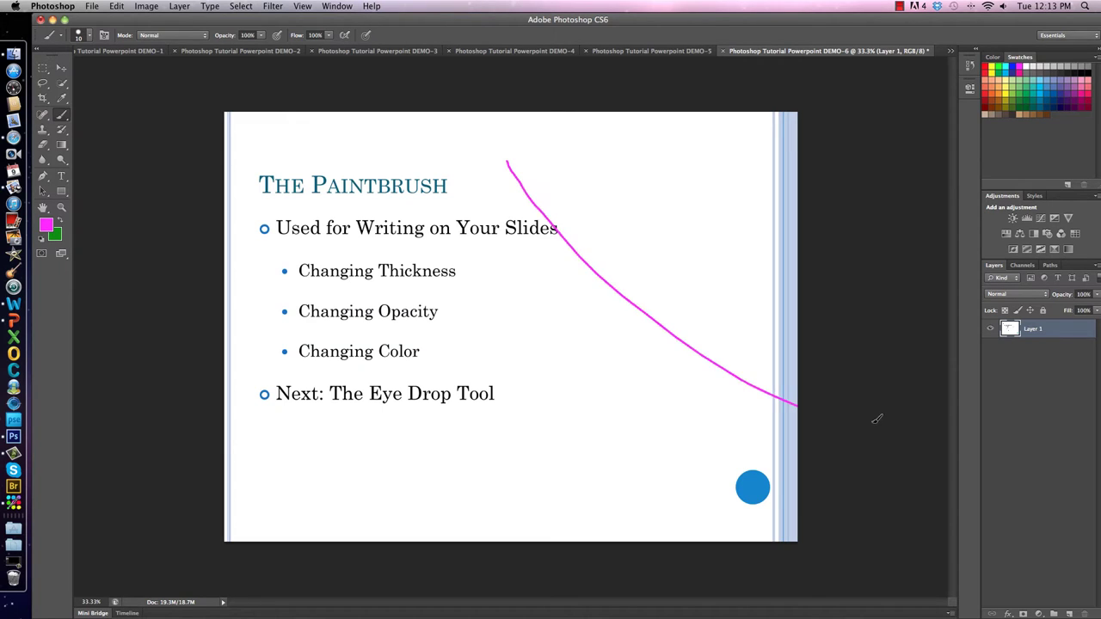
pyautogui.press('super+z')
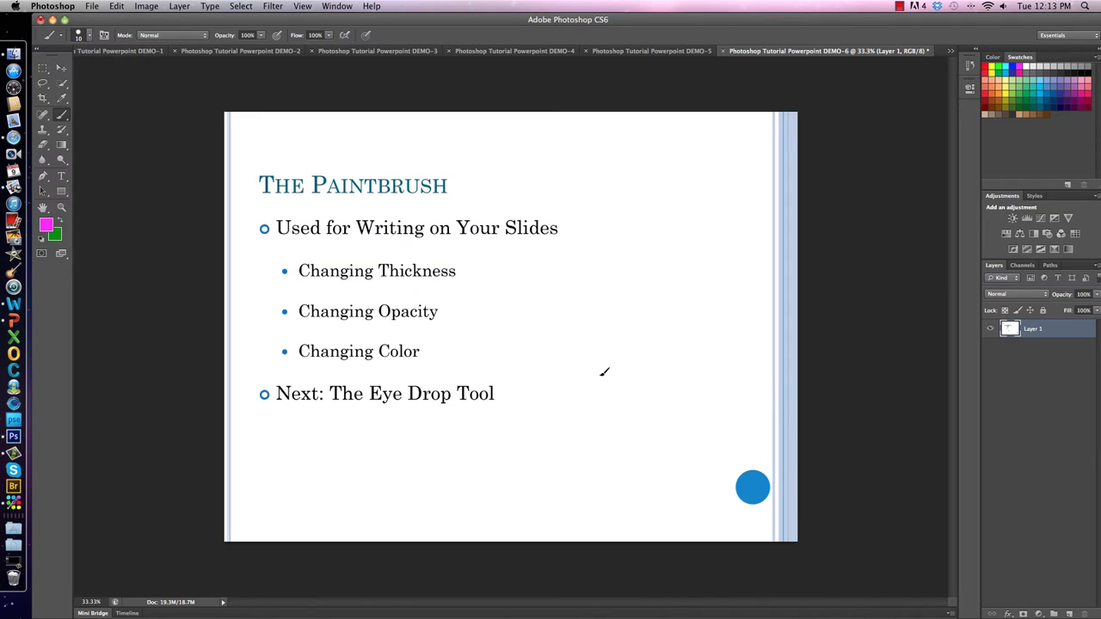
# Enlarge the brush size and paint a thick magenta S on the slide's right
pyautogui.click(90, 39)
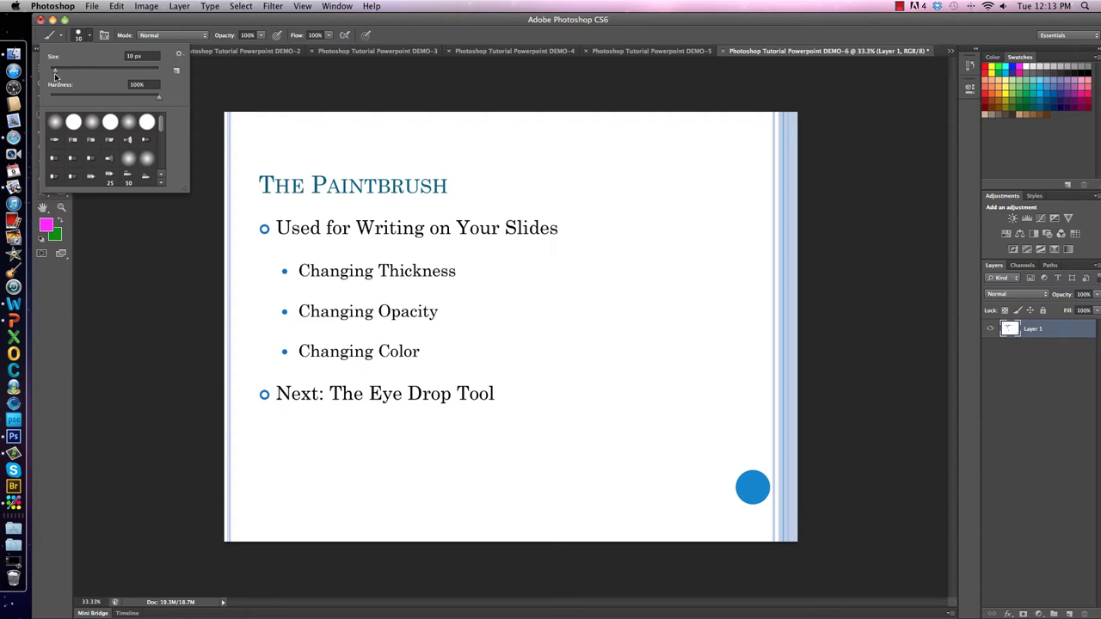
pyautogui.moveTo(56, 74)
pyautogui.mouseDown()
pyautogui.moveTo(162, 73)
pyautogui.moveTo(98, 82)
pyautogui.mouseUp()
pyautogui.moveTo(748, 176)
pyautogui.mouseDown()
pyautogui.moveTo(682, 204)
pyautogui.moveTo(675, 239)
pyautogui.moveTo(716, 291)
pyautogui.moveTo(703, 347)
pyautogui.moveTo(634, 344)
pyautogui.mouseUp()
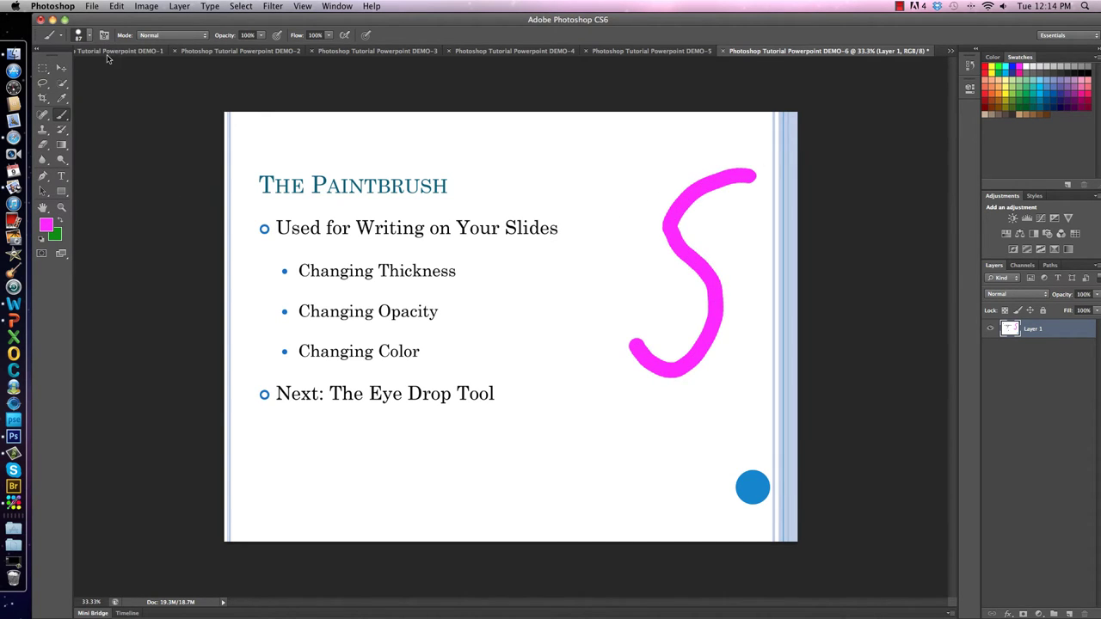
# Shrink the brush back to 10 px and trace a thin line along the S's left side
pyautogui.click(89, 38)
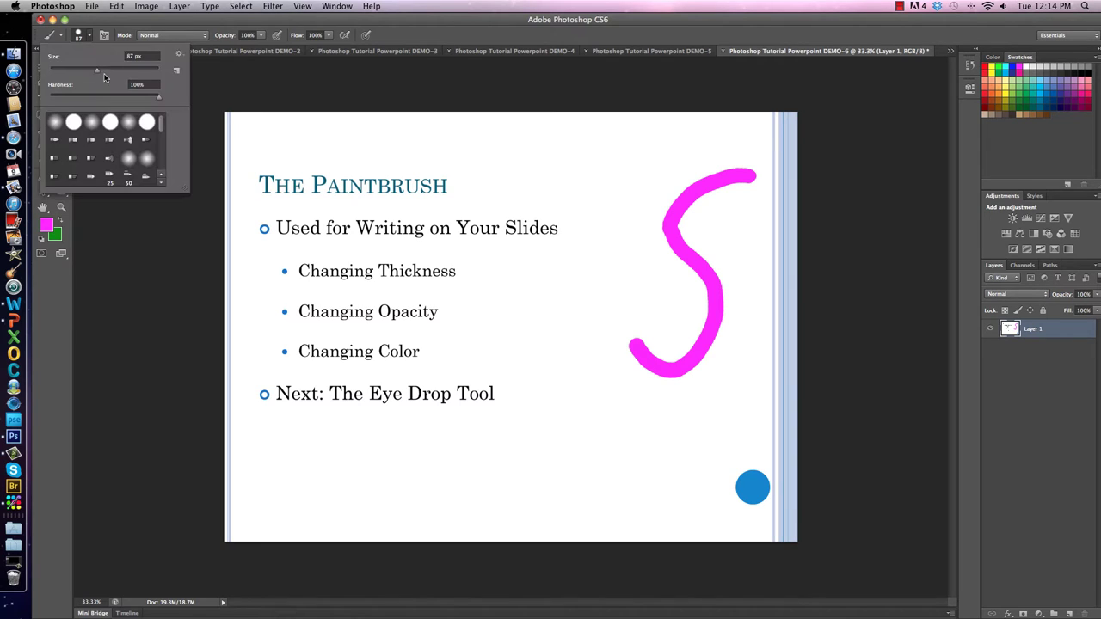
pyautogui.moveTo(99, 69); pyautogui.dragTo(54, 75)
pyautogui.click(752, 156)
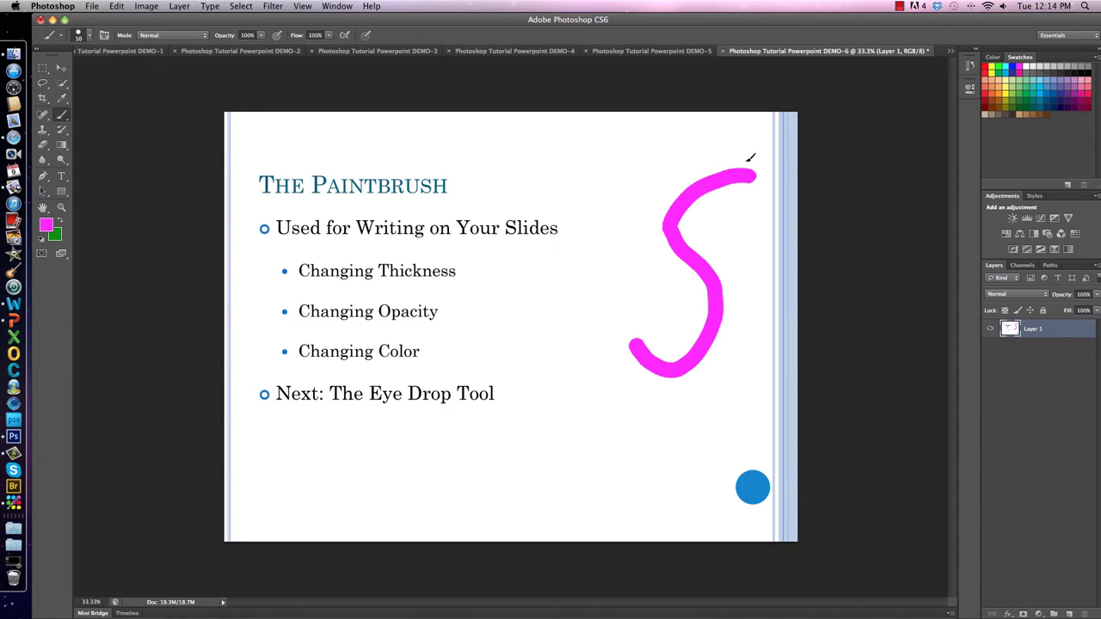
pyautogui.moveTo(750, 157)
pyautogui.mouseDown()
pyautogui.moveTo(693, 160)
pyautogui.moveTo(652, 205)
pyautogui.moveTo(685, 308)
pyautogui.moveTo(653, 332)
pyautogui.moveTo(627, 317)
pyautogui.moveTo(620, 324)
pyautogui.mouseUp()
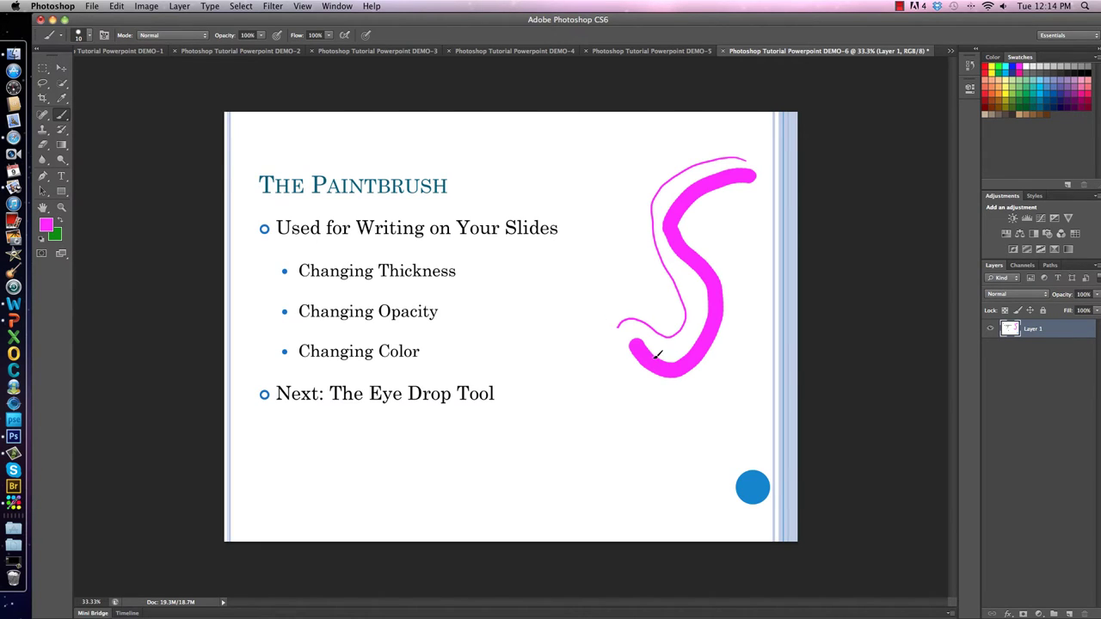
# Paint faint ~20% opacity strokes beside the S and under Tool, then a 100% stroke under Tool
pyautogui.click(261, 38)
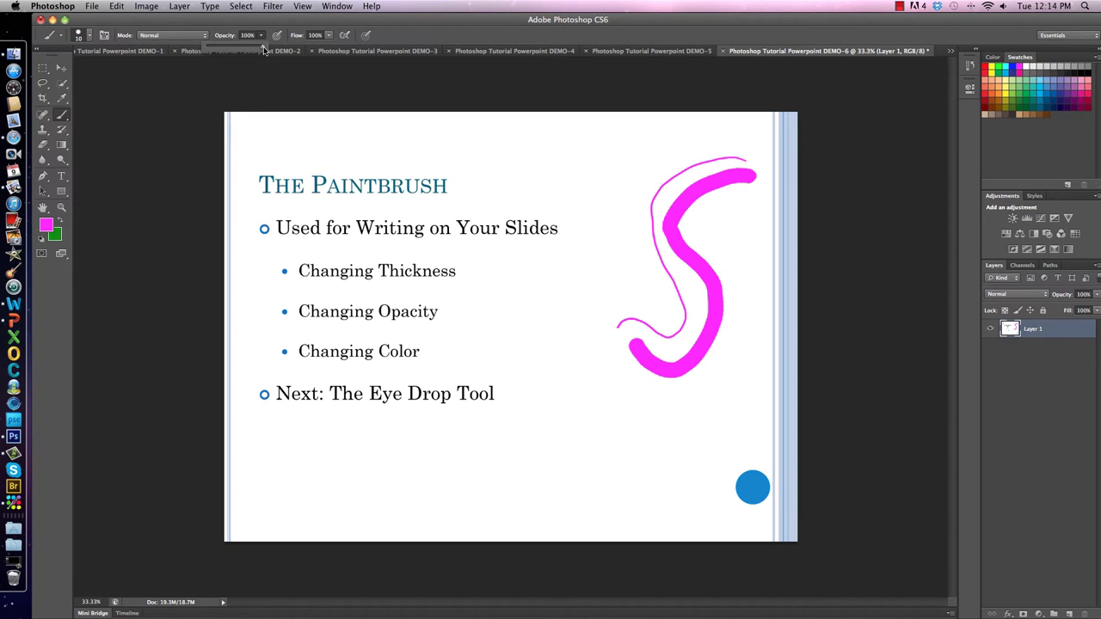
pyautogui.moveTo(263, 50); pyautogui.dragTo(219, 48)
pyautogui.moveTo(745, 151)
pyautogui.mouseDown()
pyautogui.moveTo(674, 167)
pyautogui.moveTo(640, 204)
pyautogui.moveTo(637, 232)
pyautogui.moveTo(665, 318)
pyautogui.moveTo(617, 297)
pyautogui.moveTo(603, 321)
pyautogui.mouseUp()
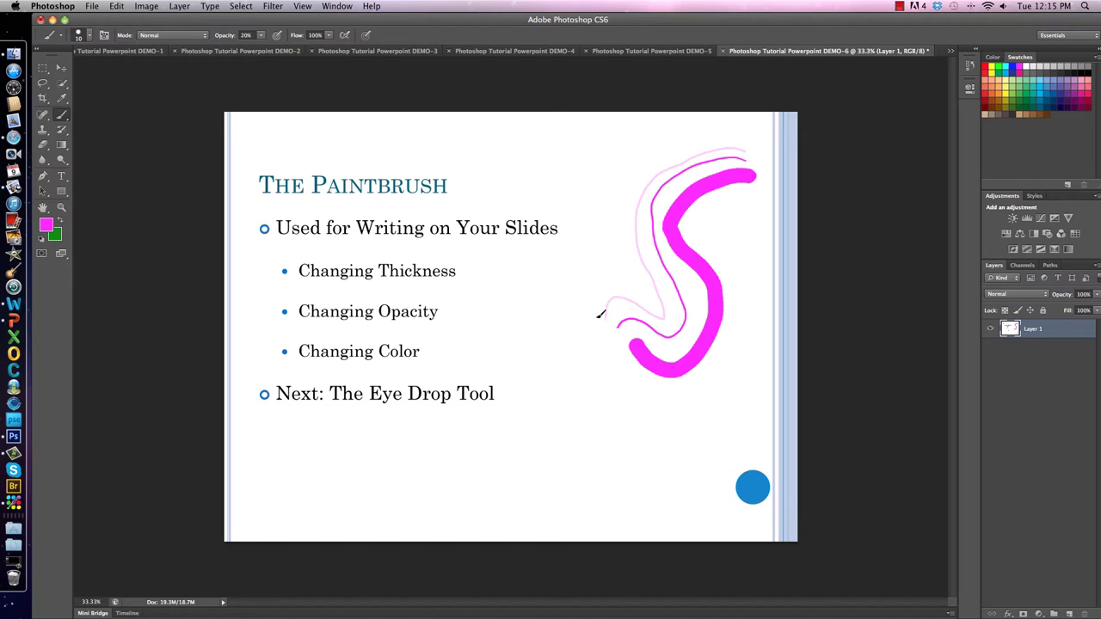
pyautogui.moveTo(460, 372); pyautogui.dragTo(476, 389)
pyautogui.moveTo(264, 50); pyautogui.dragTo(311, 49)
pyautogui.moveTo(455, 381); pyautogui.dragTo(517, 420)
# In the foreground Color Picker, shift the hue from magenta through blue to cyan
pyautogui.click(48, 227)
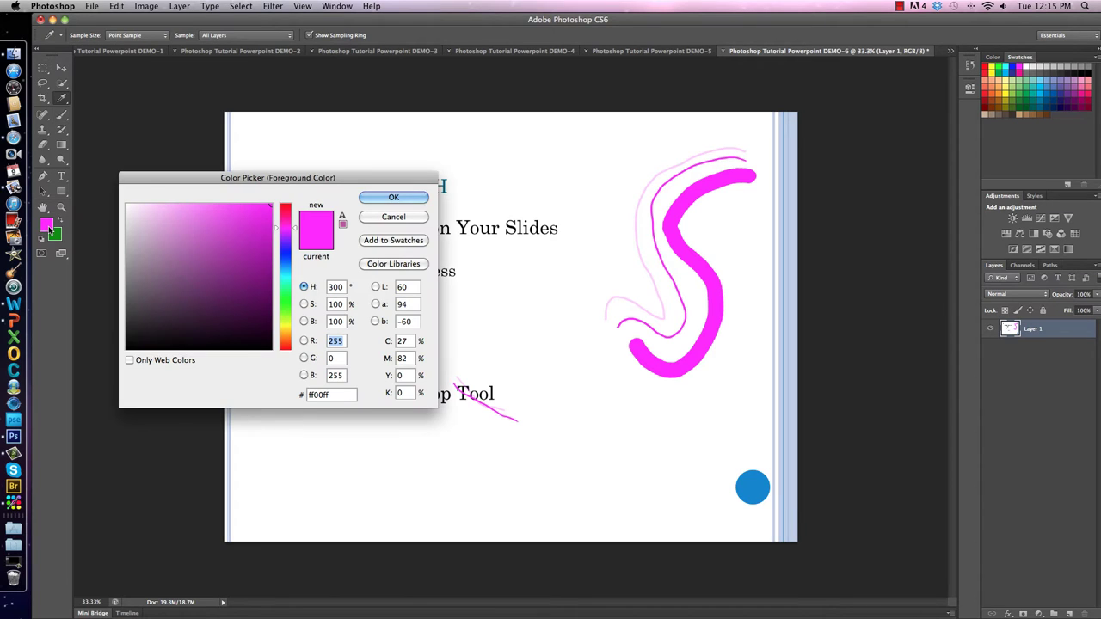
pyautogui.click(295, 231)
pyautogui.moveTo(295, 230); pyautogui.dragTo(302, 262)
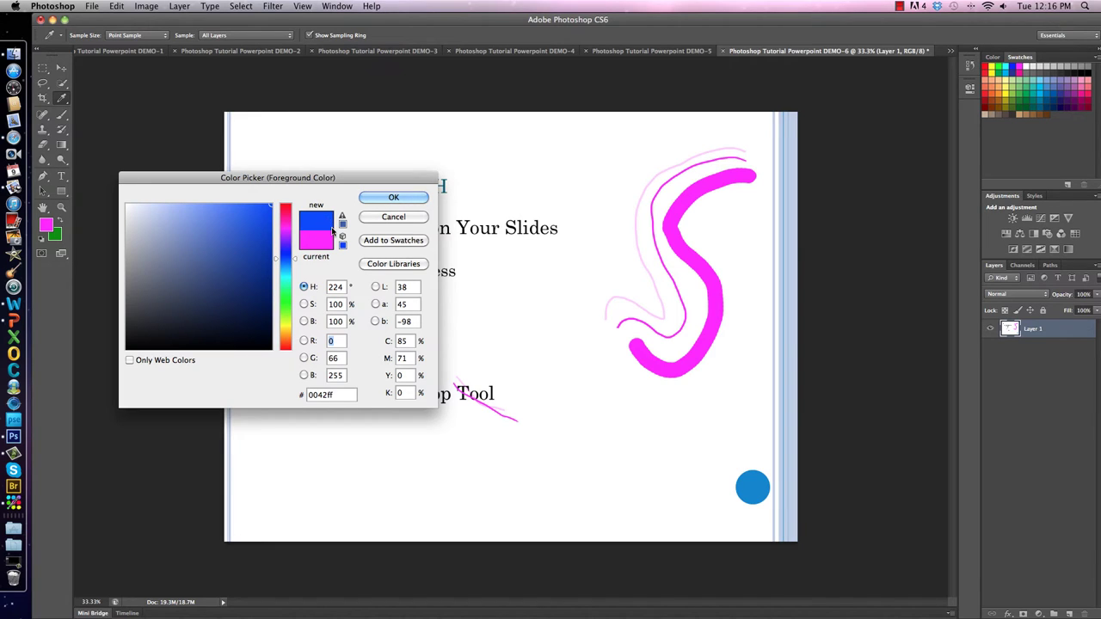
pyautogui.click(295, 264)
pyautogui.moveTo(295, 264); pyautogui.dragTo(305, 359)
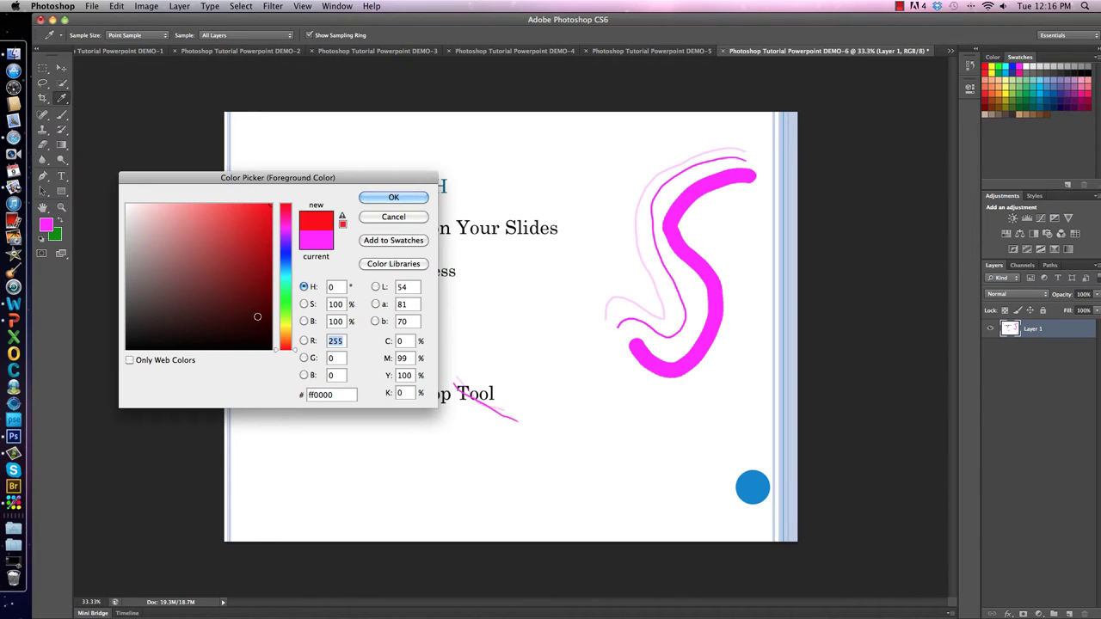
# Try dark red, pink, near-white, near-black, brown and red shades, then cancel to keep magenta
pyautogui.click(247, 296)
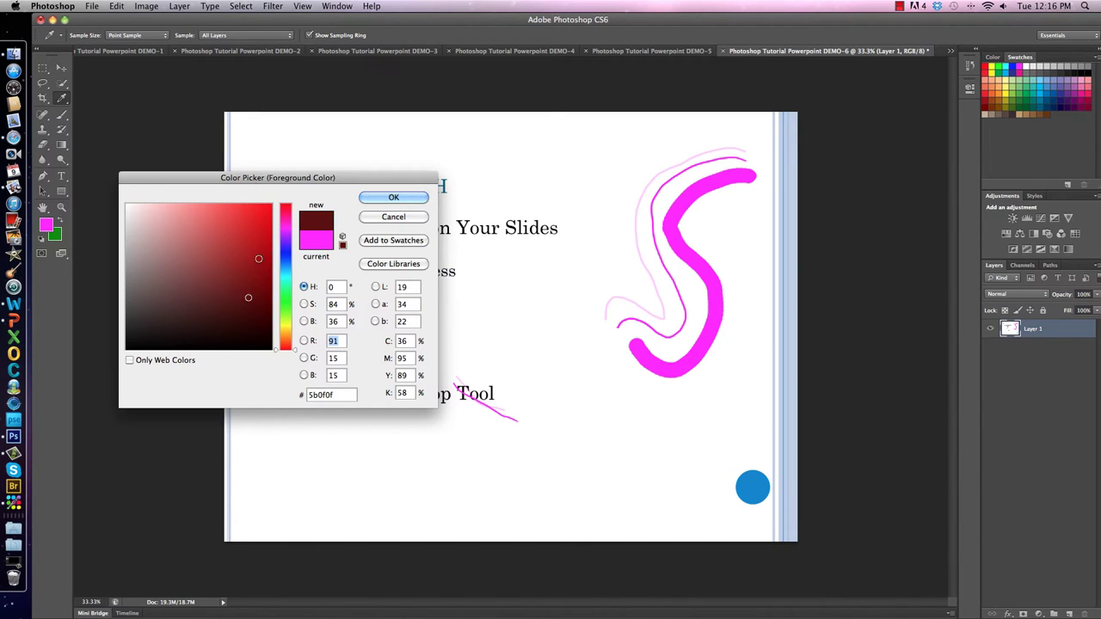
pyautogui.click(135, 206)
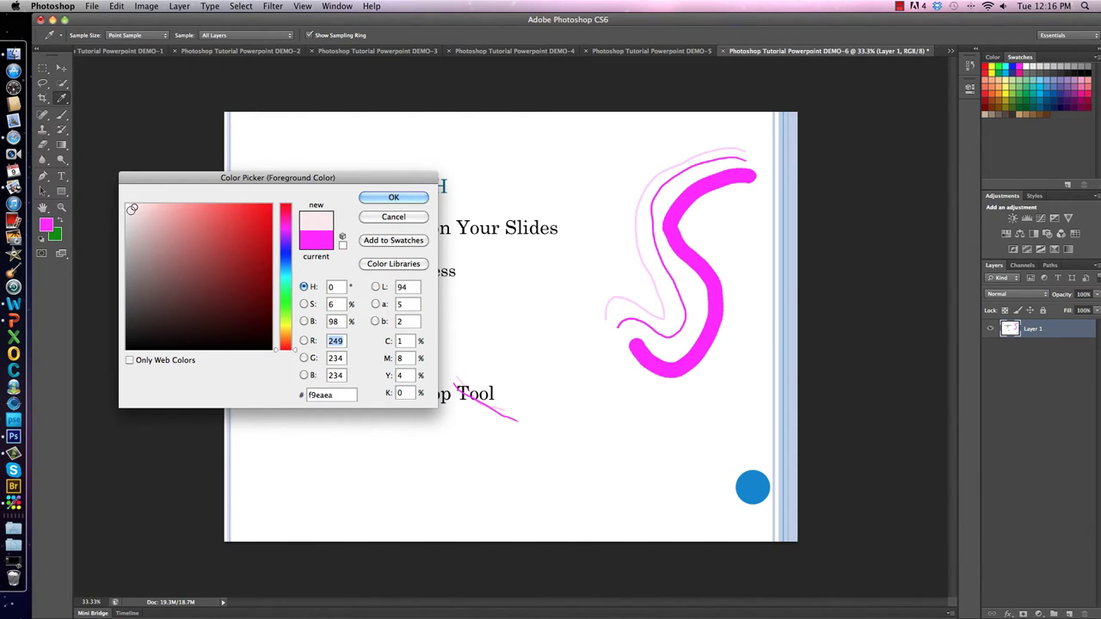
pyautogui.click(129, 205)
pyautogui.click(132, 346)
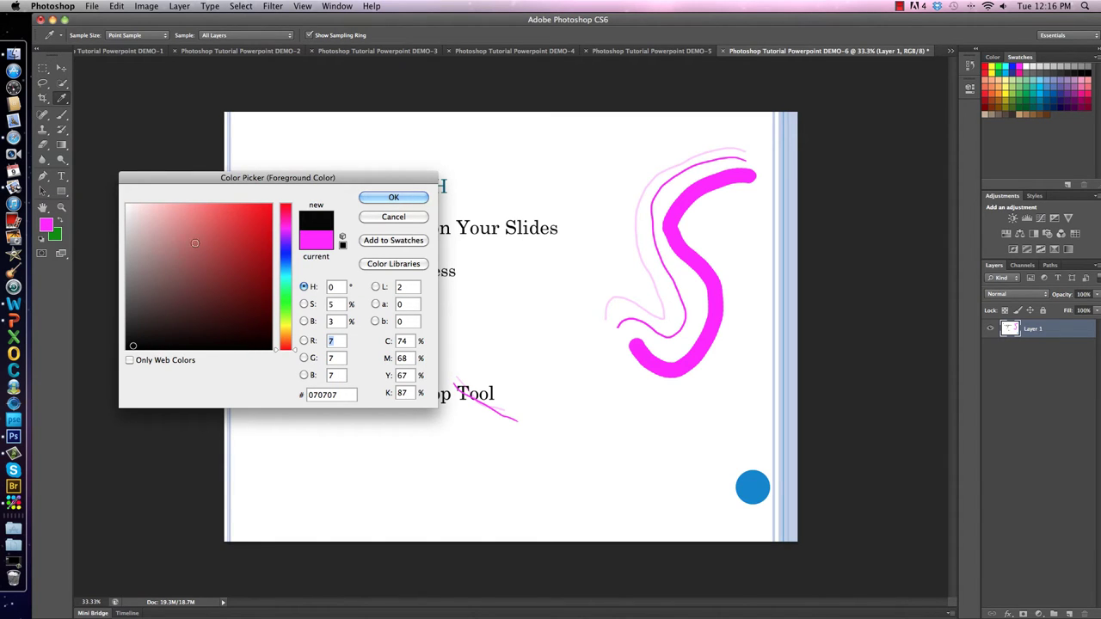
pyautogui.click(219, 223)
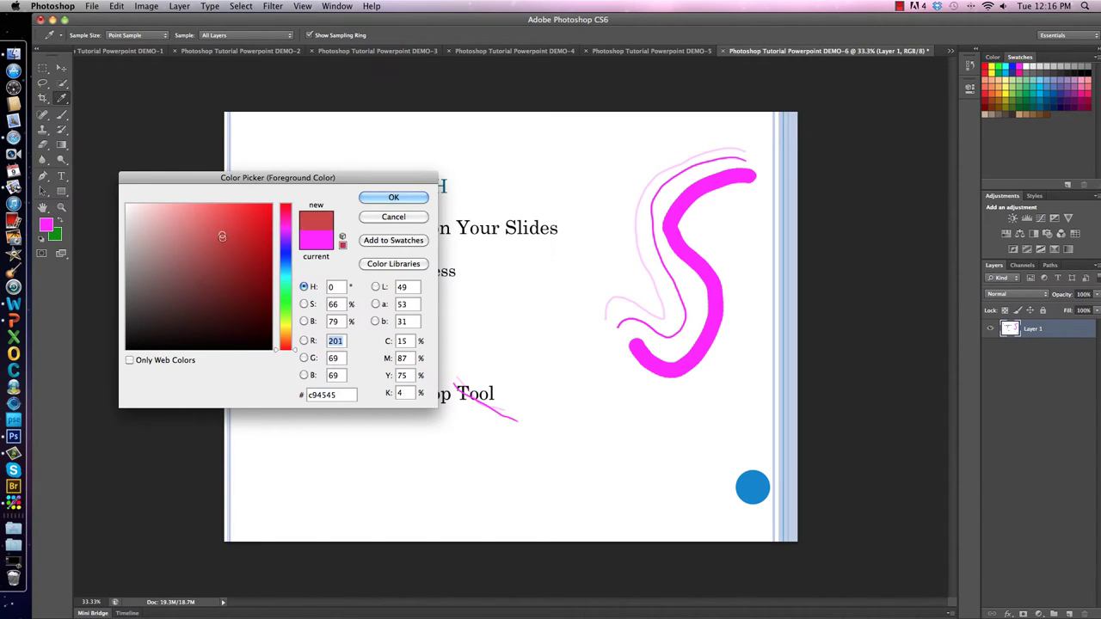
pyautogui.click(240, 259)
pyautogui.click(192, 229)
pyautogui.click(184, 262)
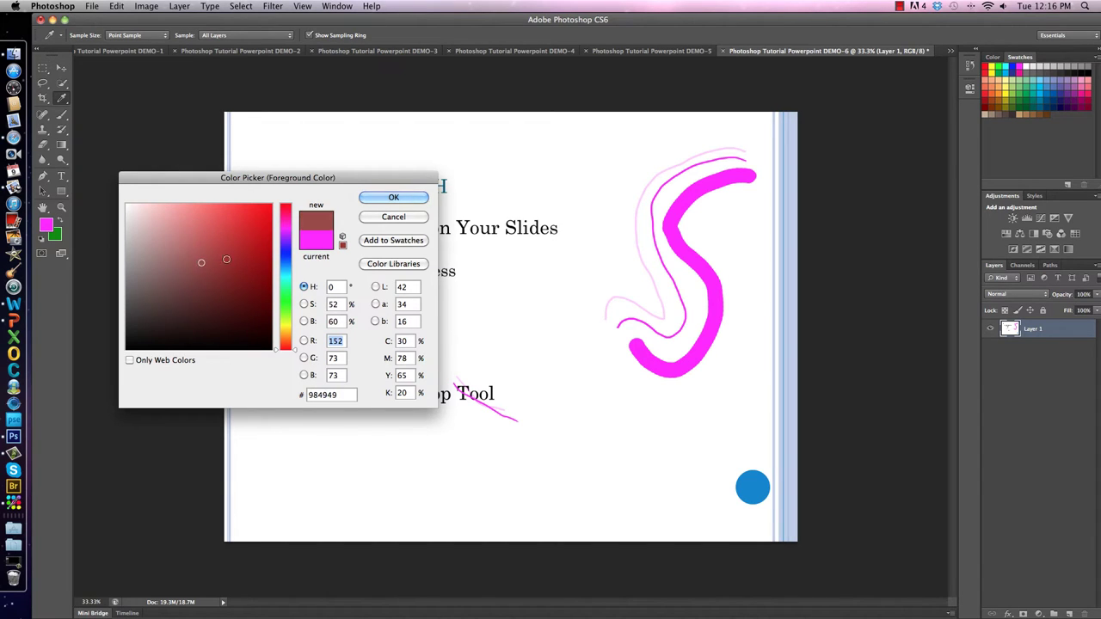
pyautogui.click(244, 230)
pyautogui.click(234, 213)
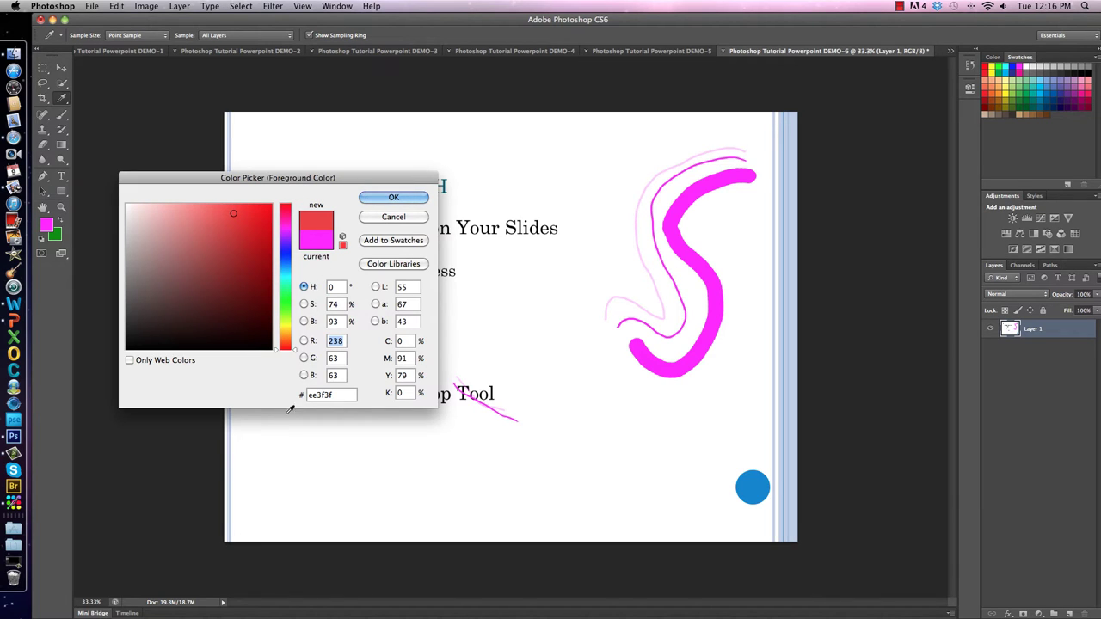
pyautogui.click(393, 217)
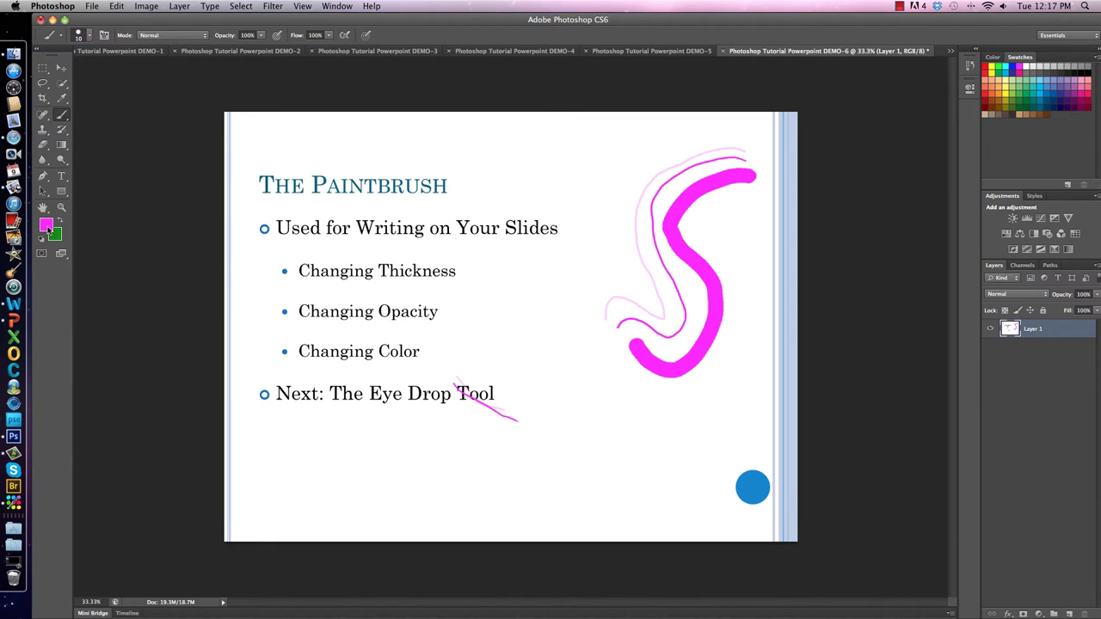
# Sample salmon, green, blue and purple-grey swatches, then dismiss the picker with Esc
pyautogui.click(47, 225)
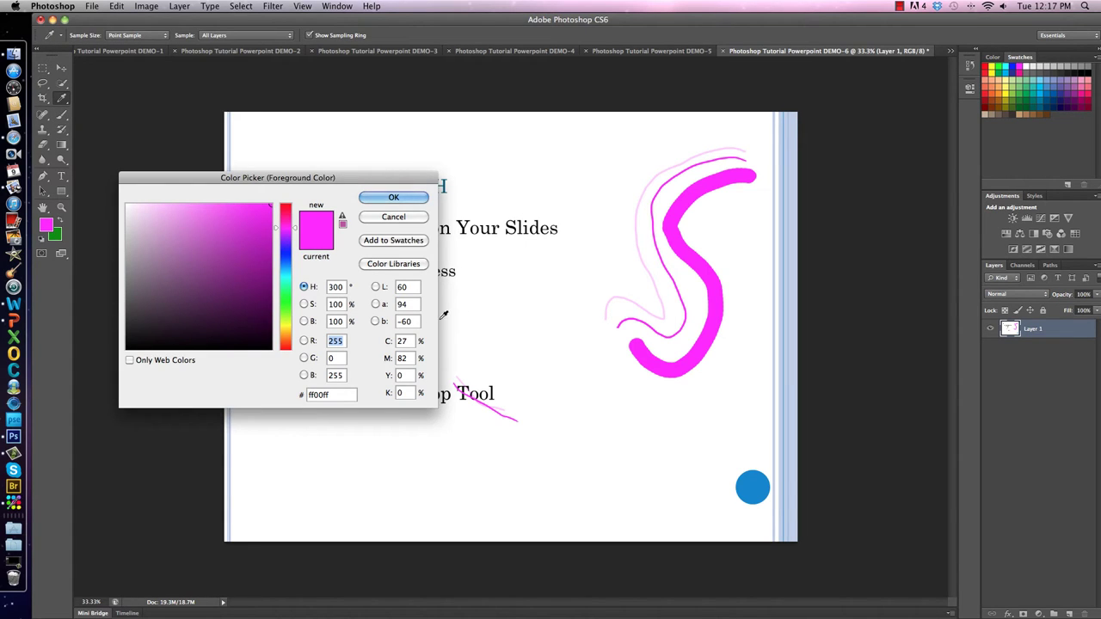
pyautogui.click(1020, 59)
pyautogui.click(1020, 58)
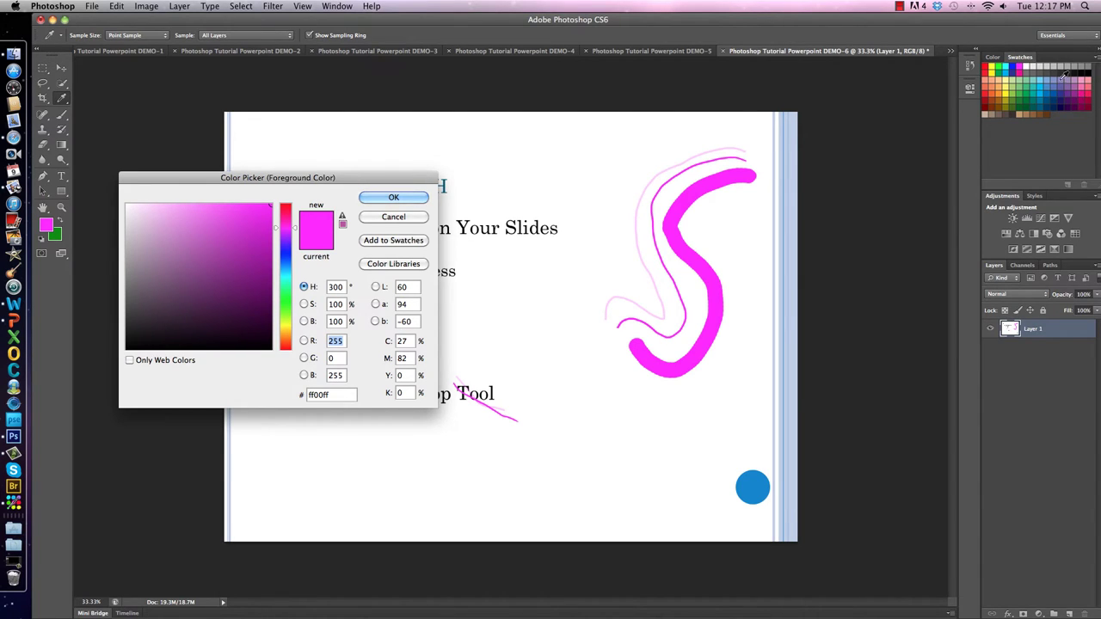
pyautogui.click(1089, 90)
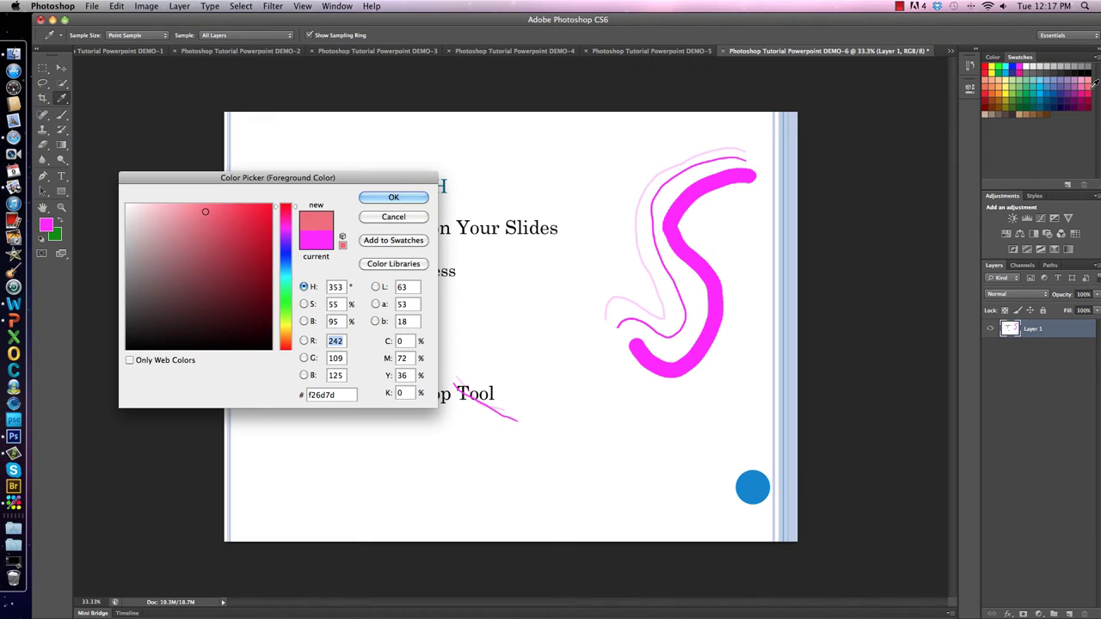
pyautogui.click(1023, 89)
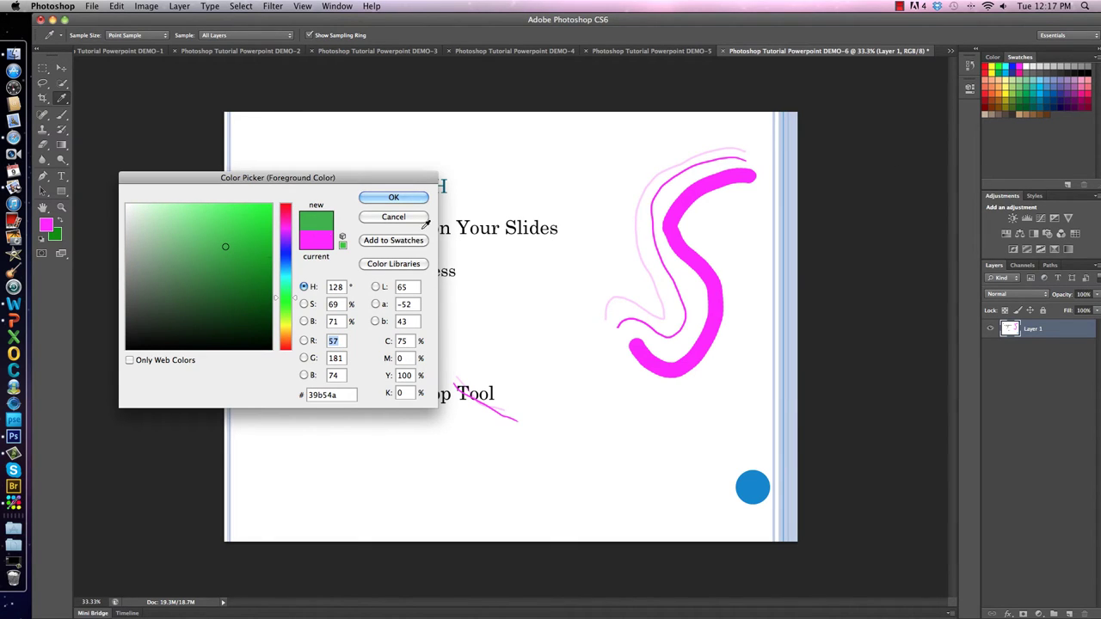
pyautogui.click(1015, 64)
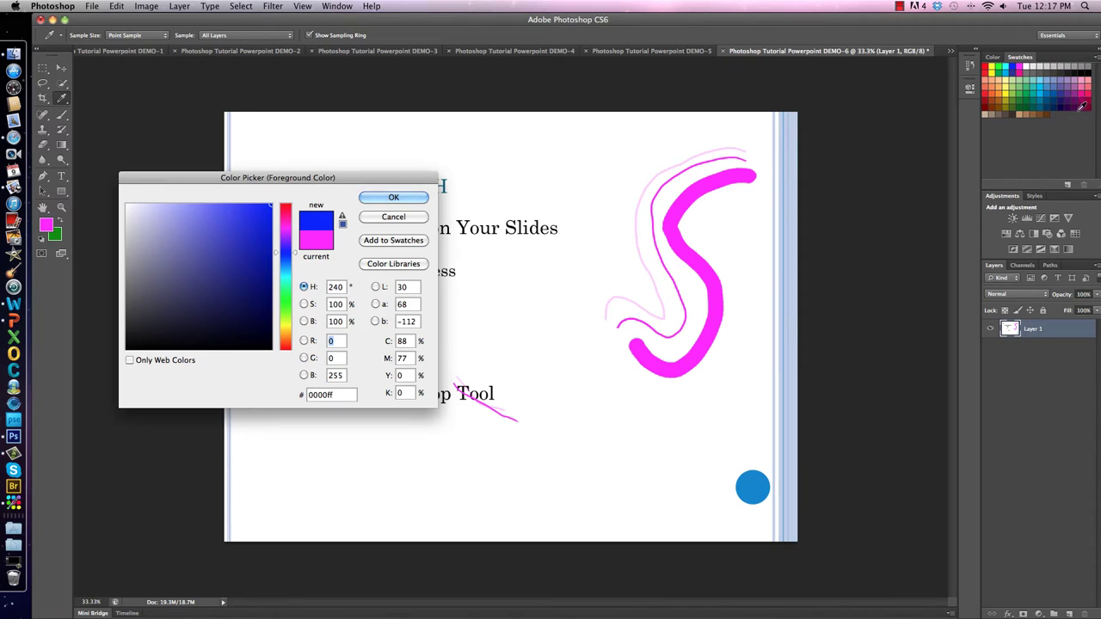
pyautogui.click(1062, 83)
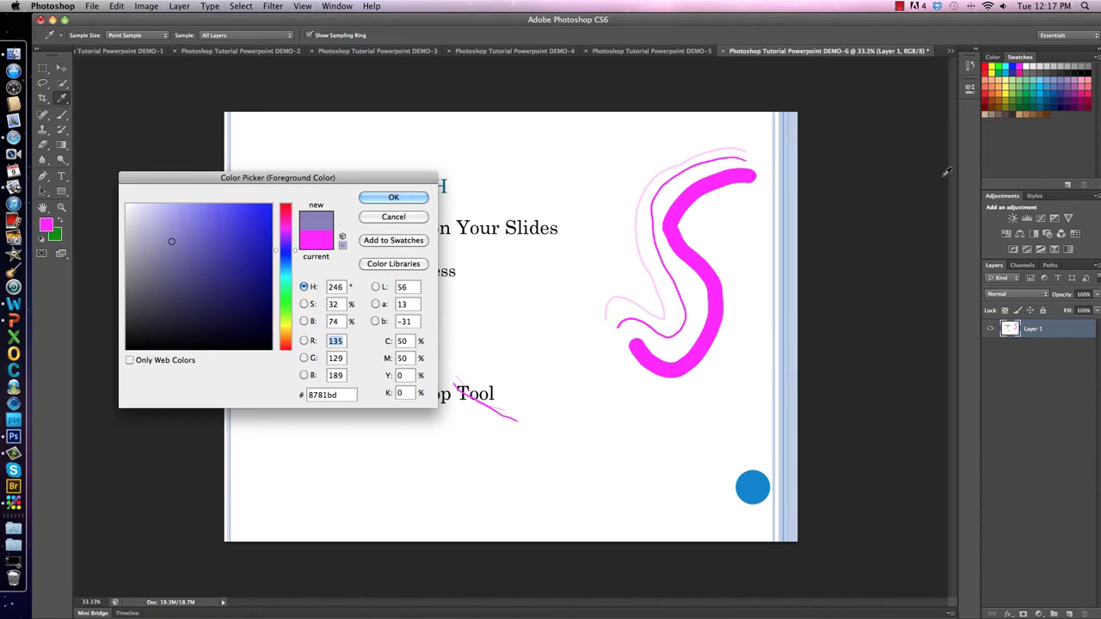
pyautogui.press('Escape')
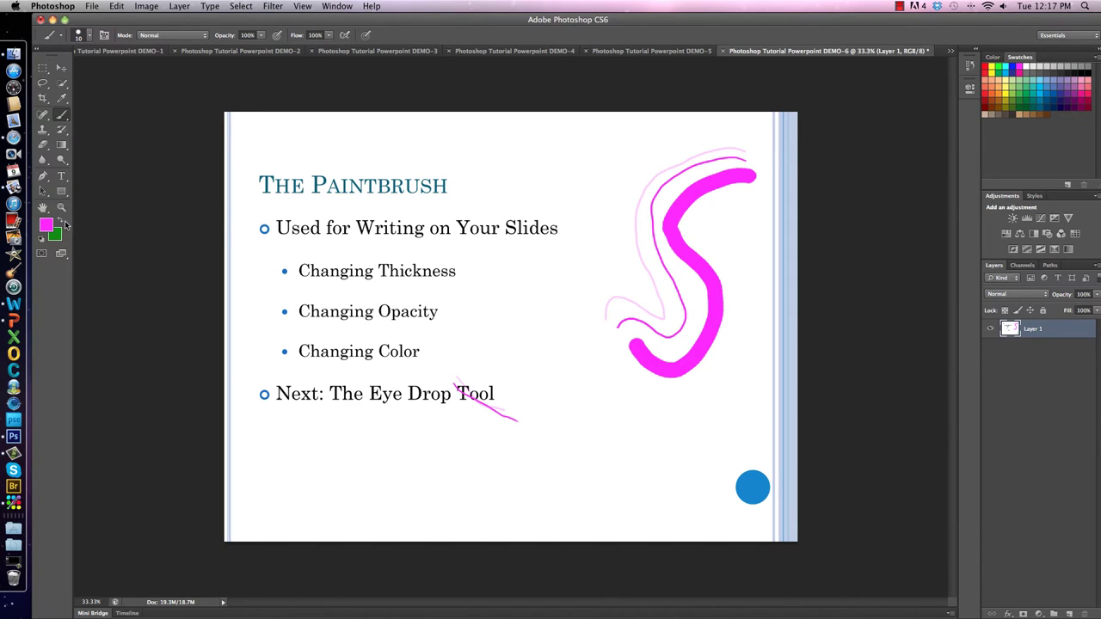
# Paint a green stroke curving around the pink strokes, then make dark blue the foreground
pyautogui.click(61, 223)
pyautogui.moveTo(741, 134)
pyautogui.mouseDown()
pyautogui.moveTo(654, 148)
pyautogui.moveTo(630, 192)
pyautogui.moveTo(640, 277)
pyautogui.moveTo(603, 272)
pyautogui.mouseUp()
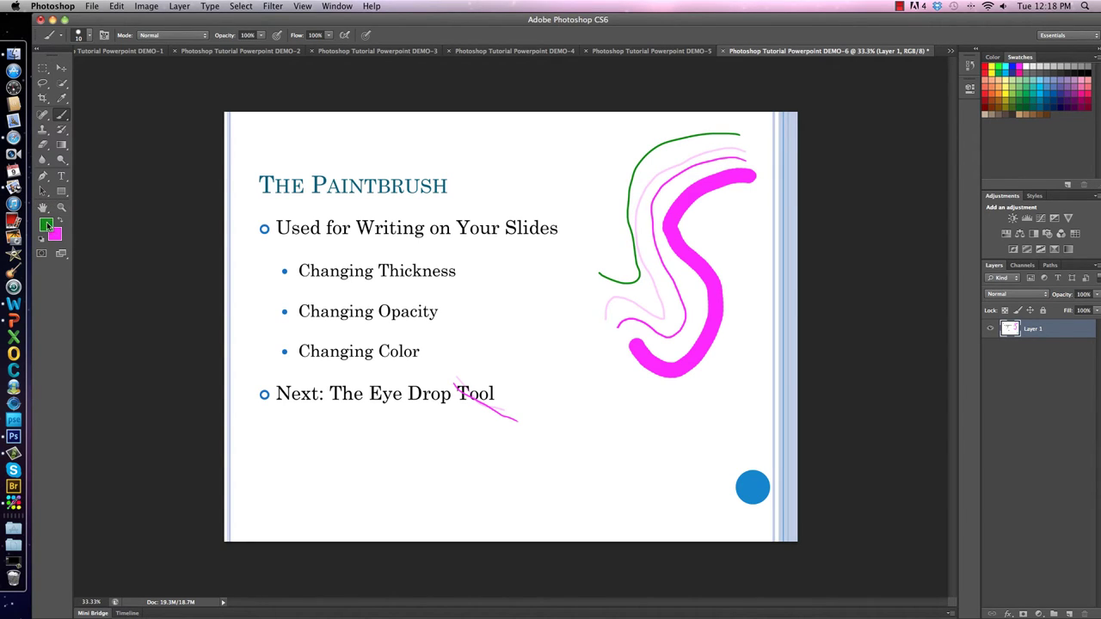
pyautogui.click(49, 226)
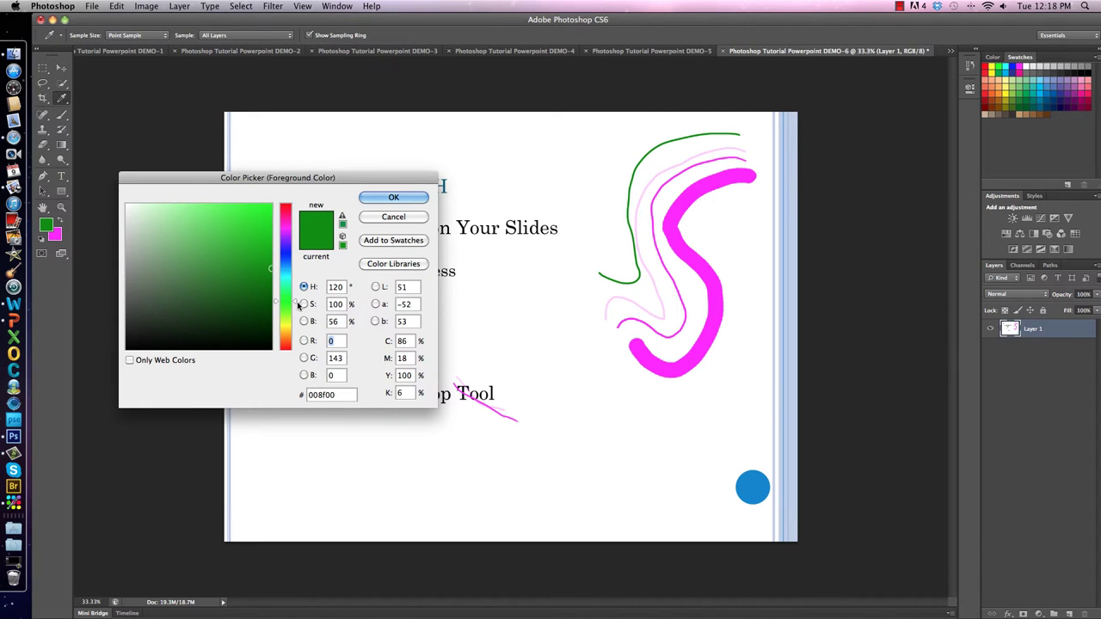
pyautogui.moveTo(297, 306); pyautogui.dragTo(297, 252)
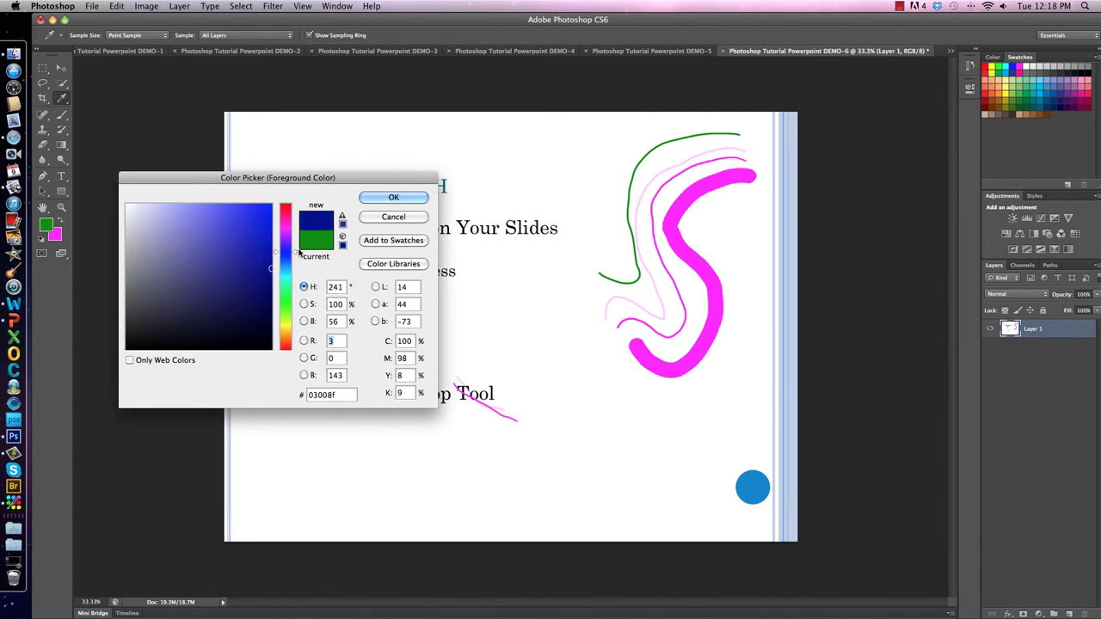
pyautogui.click(393, 199)
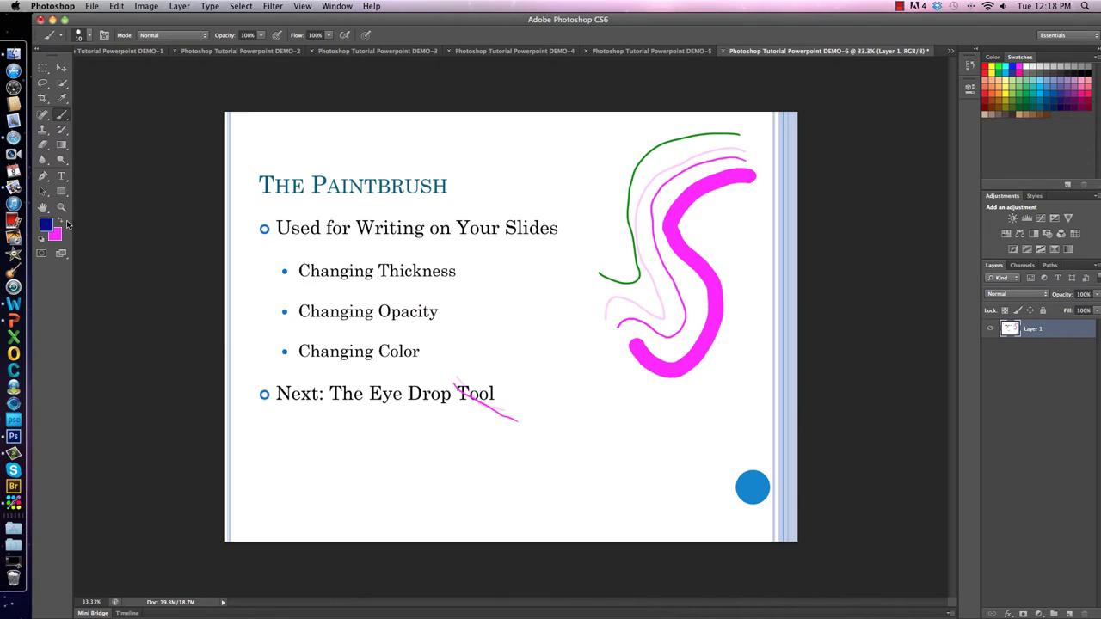
# Paint a magenta stroke and a dark blue curved stroke along the slide's top right
pyautogui.click(61, 222)
pyautogui.moveTo(732, 118)
pyautogui.mouseDown()
pyautogui.moveTo(637, 134)
pyautogui.moveTo(619, 214)
pyautogui.moveTo(586, 248)
pyautogui.mouseUp()
pyautogui.click(61, 221)
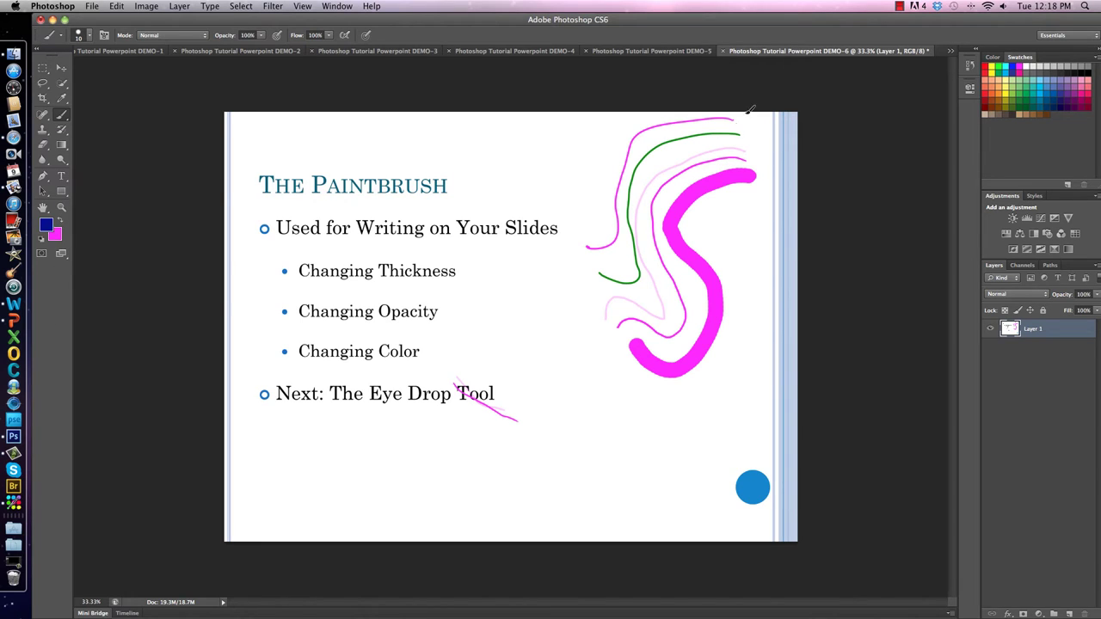
pyautogui.moveTo(688, 112)
pyautogui.mouseDown()
pyautogui.moveTo(598, 169)
pyautogui.moveTo(570, 199)
pyautogui.mouseUp()
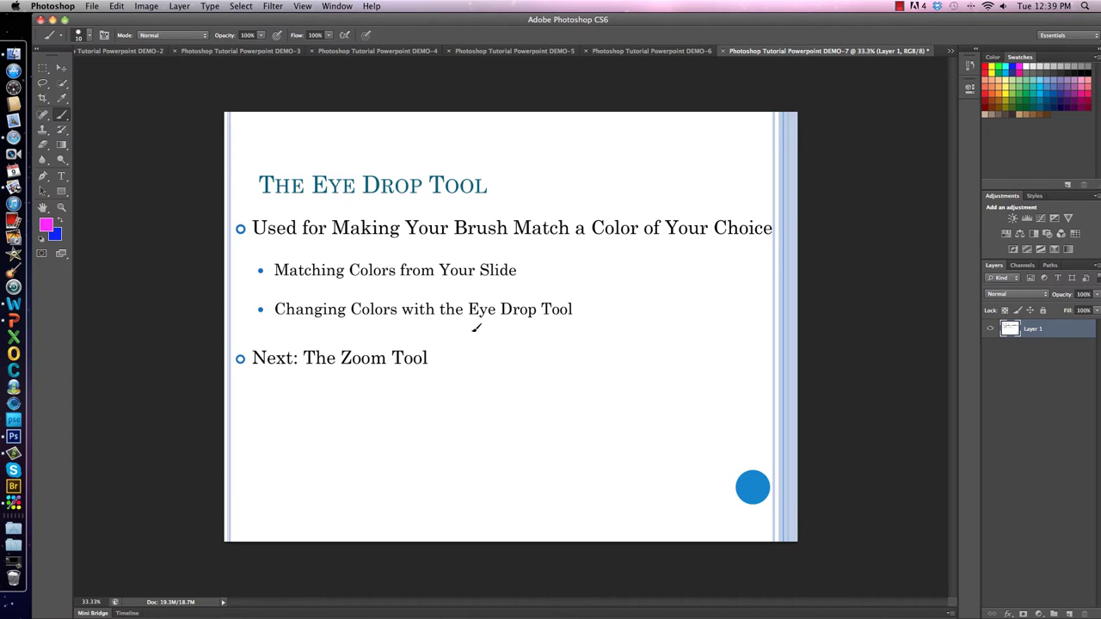
# Sample the blue circle's colour with the Eyedropper, then switch the foreground to a pink swatch
pyautogui.click(61, 100)
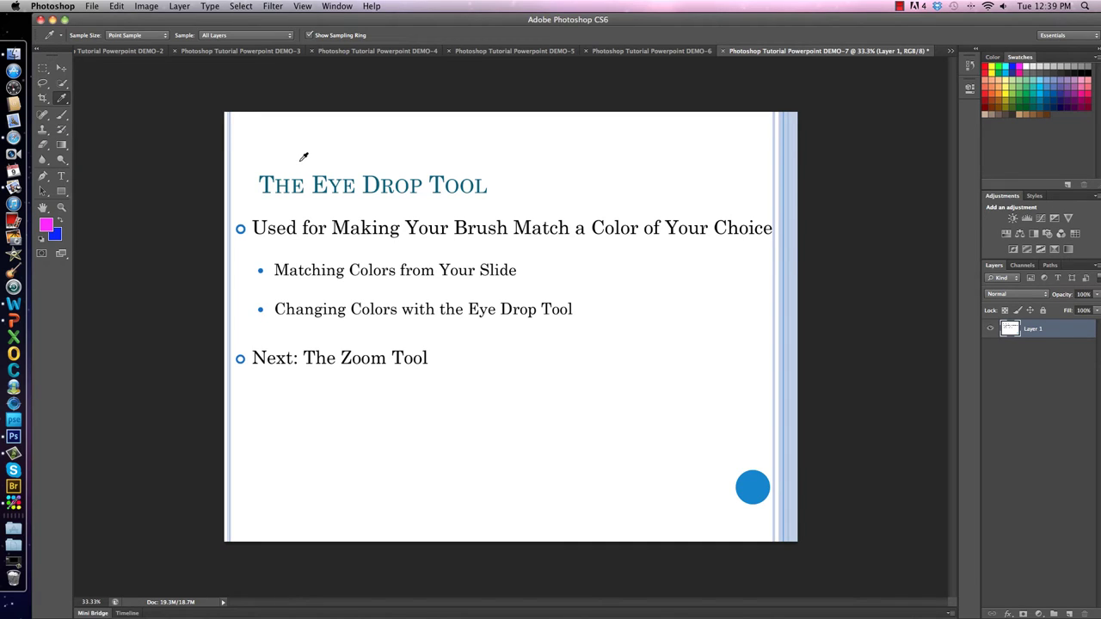
pyautogui.click(760, 481)
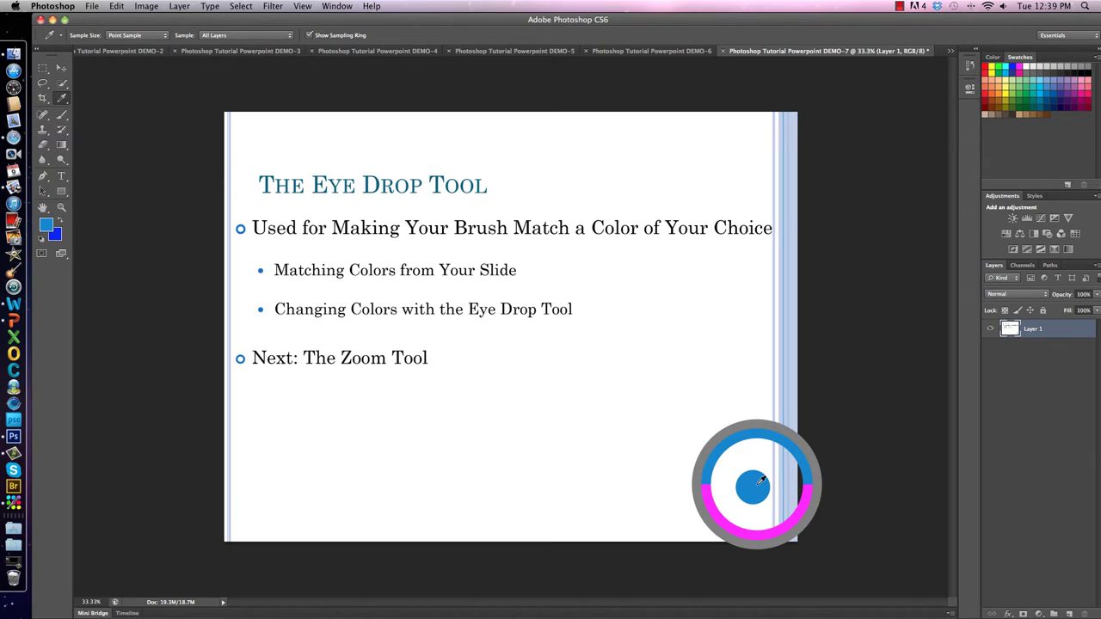
pyautogui.moveTo(761, 481); pyautogui.dragTo(756, 480)
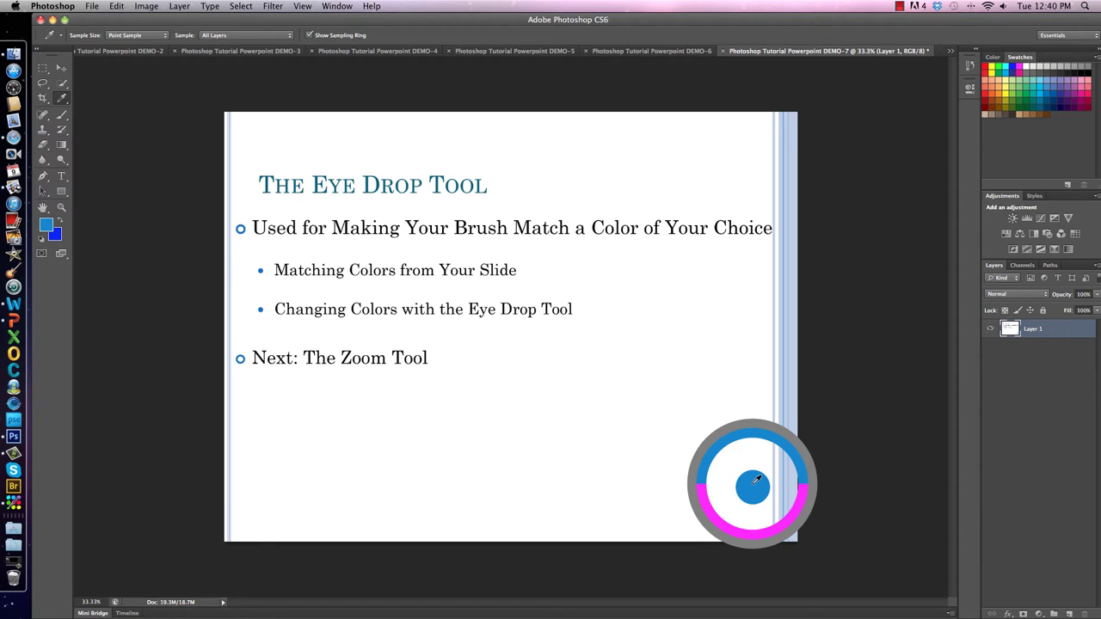
pyautogui.moveTo(757, 479); pyautogui.dragTo(395, 346)
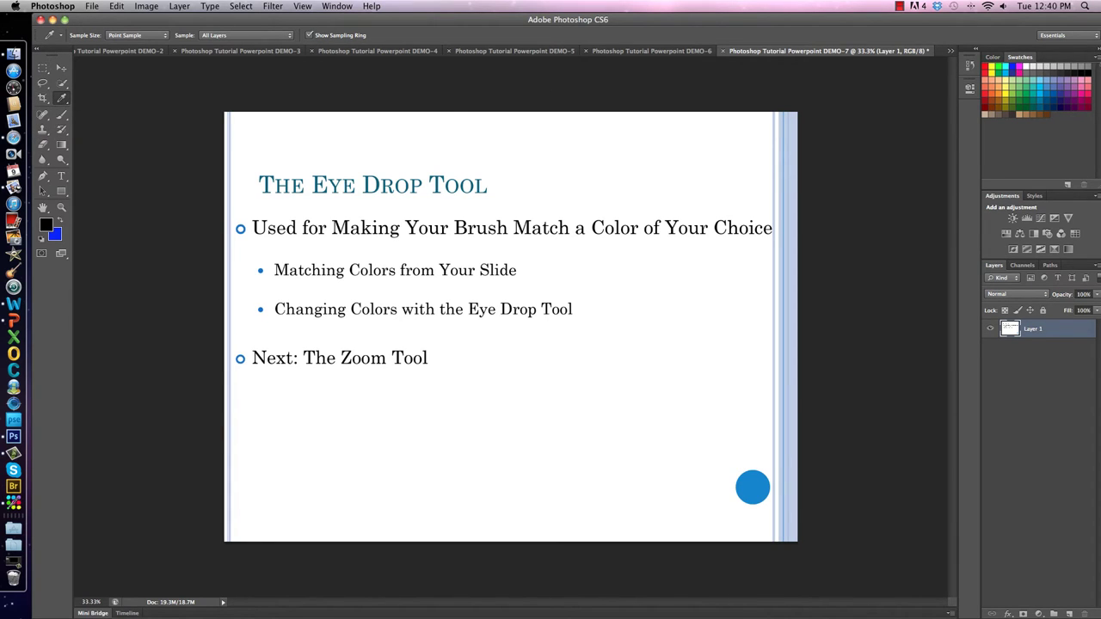
pyautogui.click(1088, 86)
# Set the foreground to a dark purple swatch and select the Zoom tool
pyautogui.click(1070, 98)
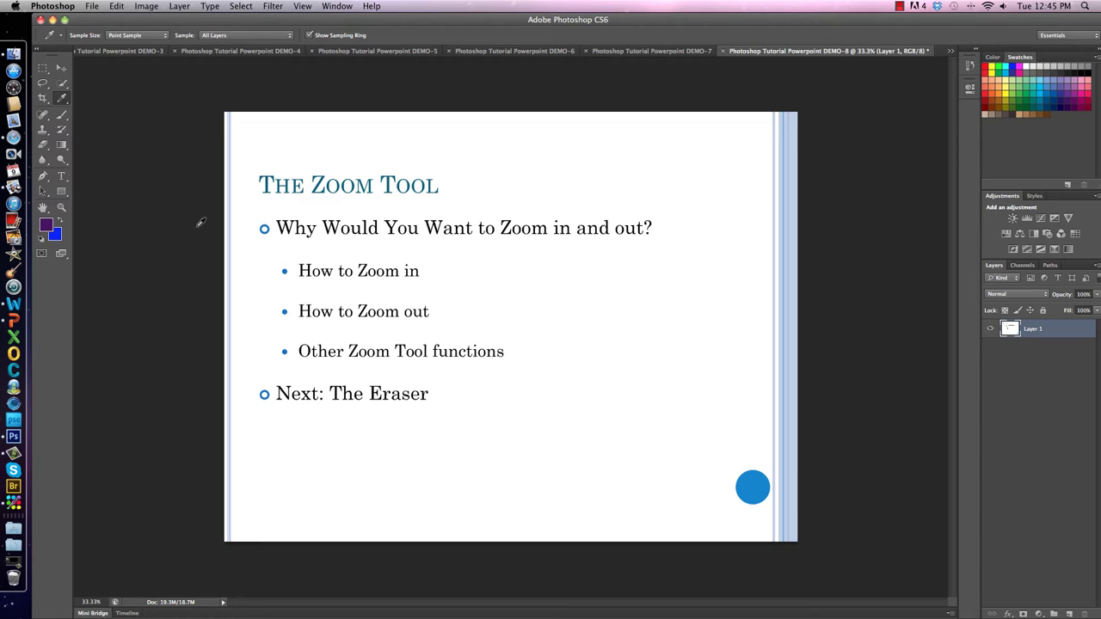
pyautogui.click(62, 210)
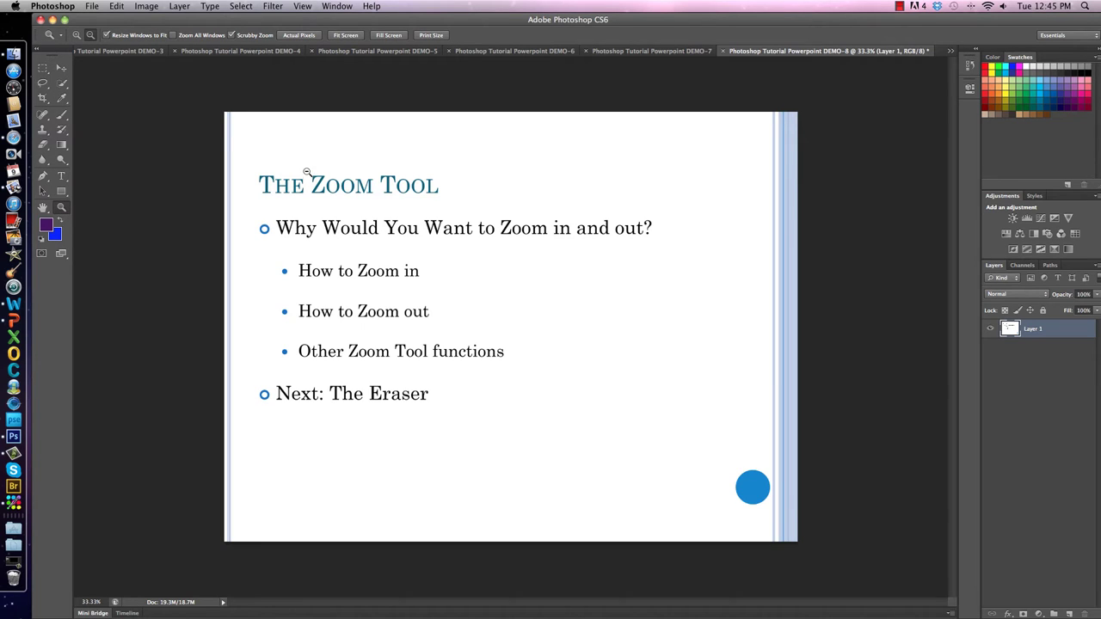
pyautogui.click(77, 38)
pyautogui.click(479, 240)
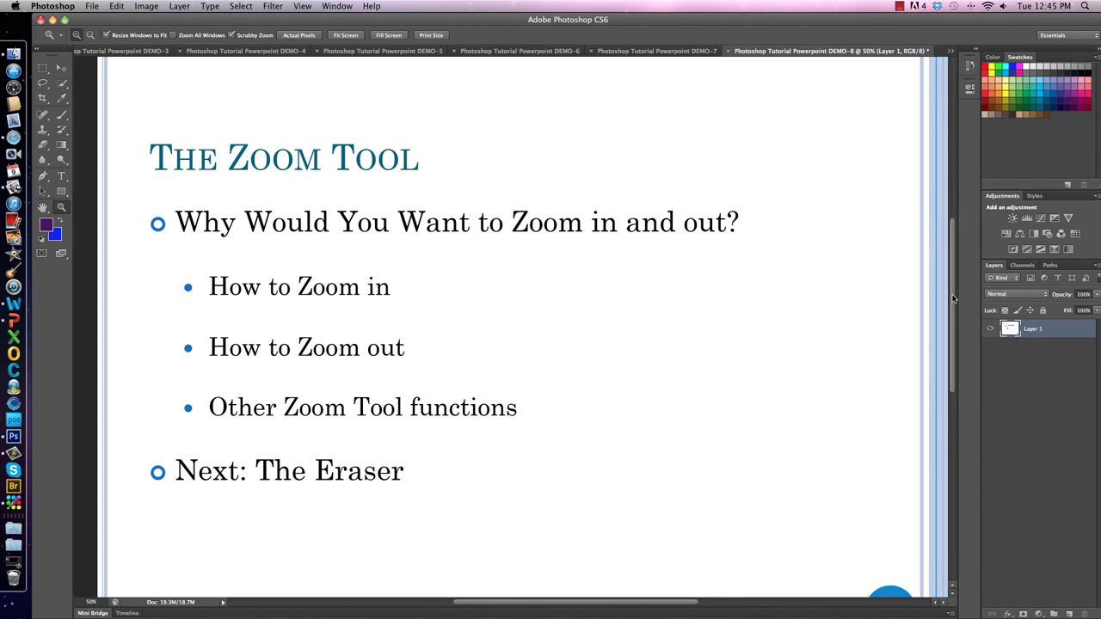
pyautogui.scroll(2, 963, 299)
pyautogui.scroll(-6, 960, 304)
pyautogui.scroll(3, 967, 335)
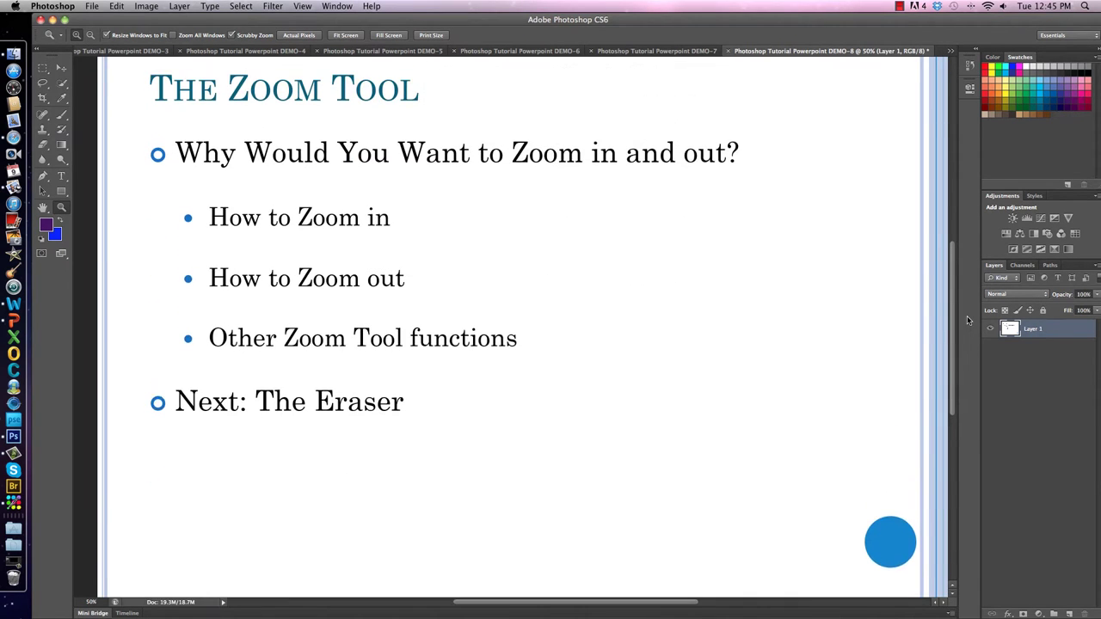
pyautogui.click(353, 298)
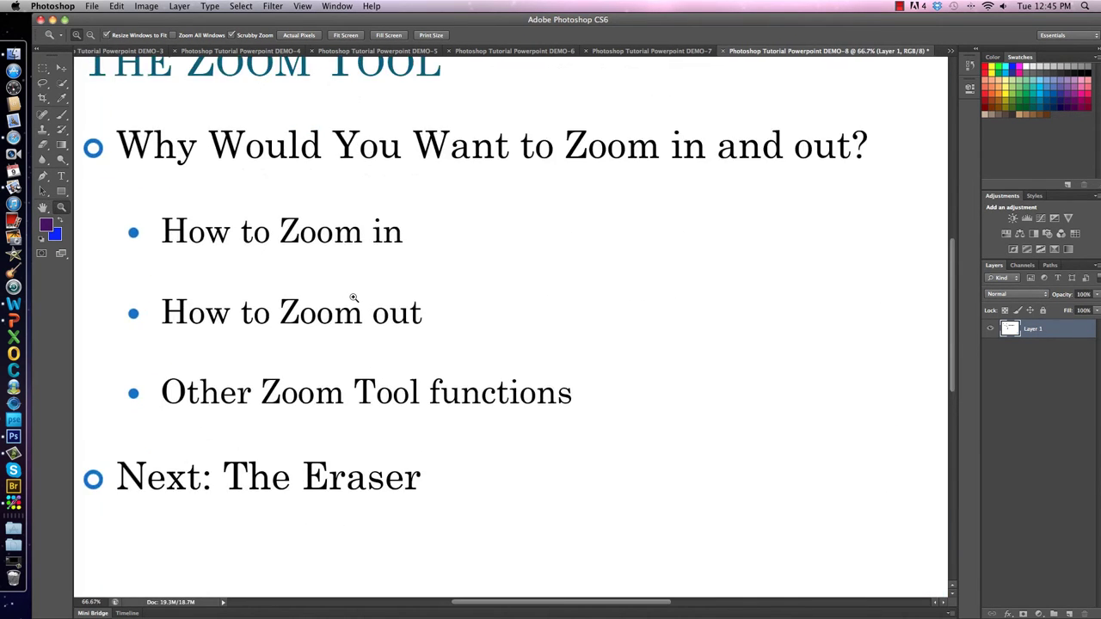
pyautogui.click(353, 298)
pyautogui.click(354, 297)
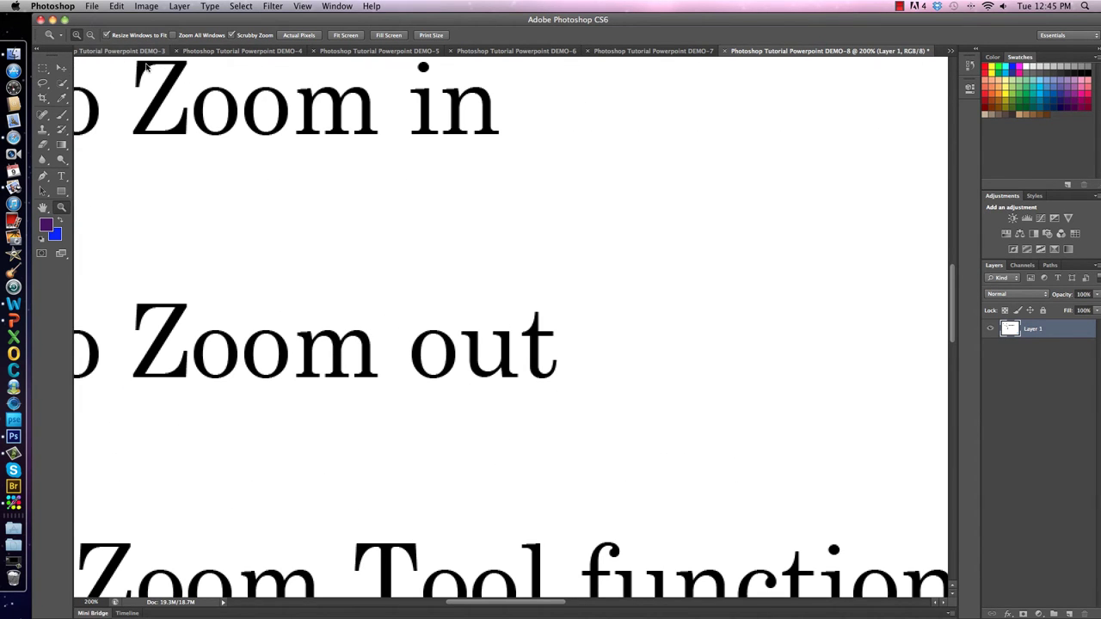
pyautogui.click(90, 36)
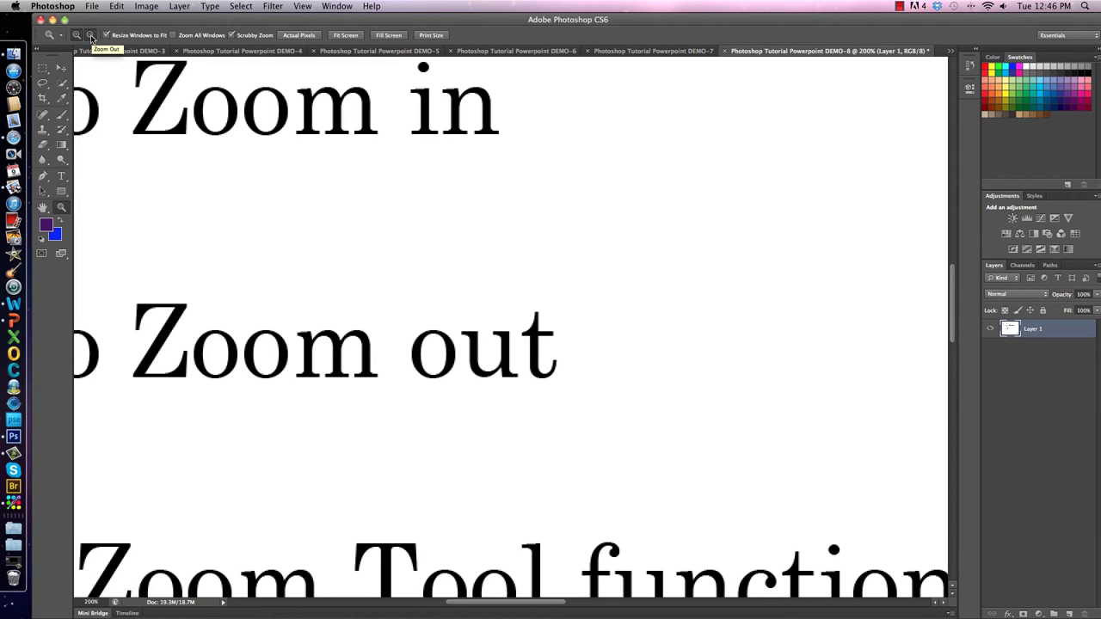
pyautogui.click(291, 221)
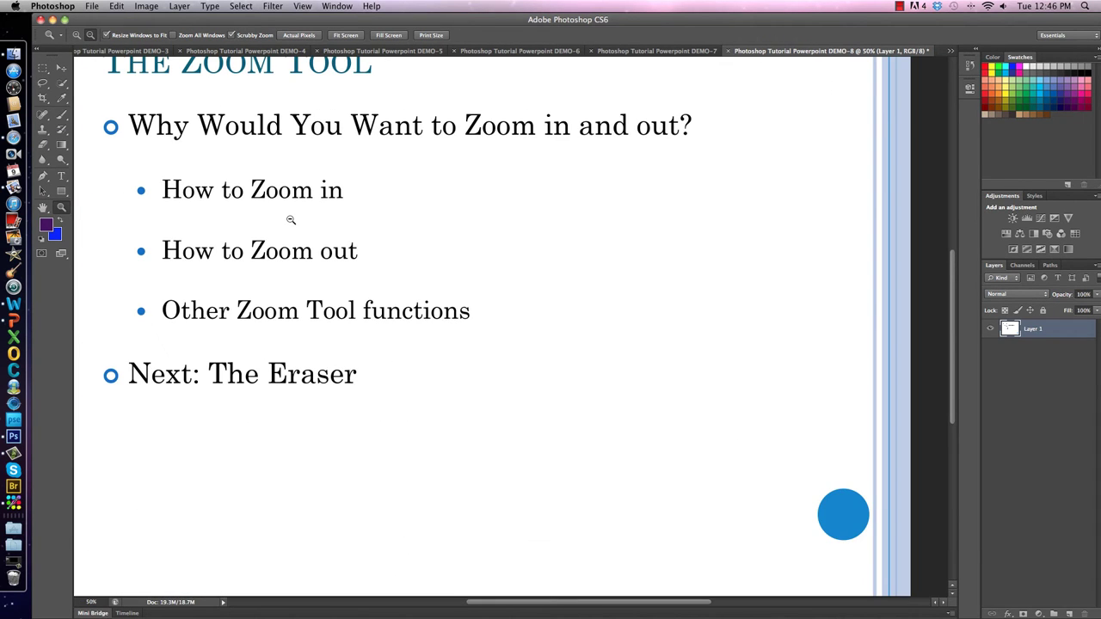
pyautogui.click(291, 221)
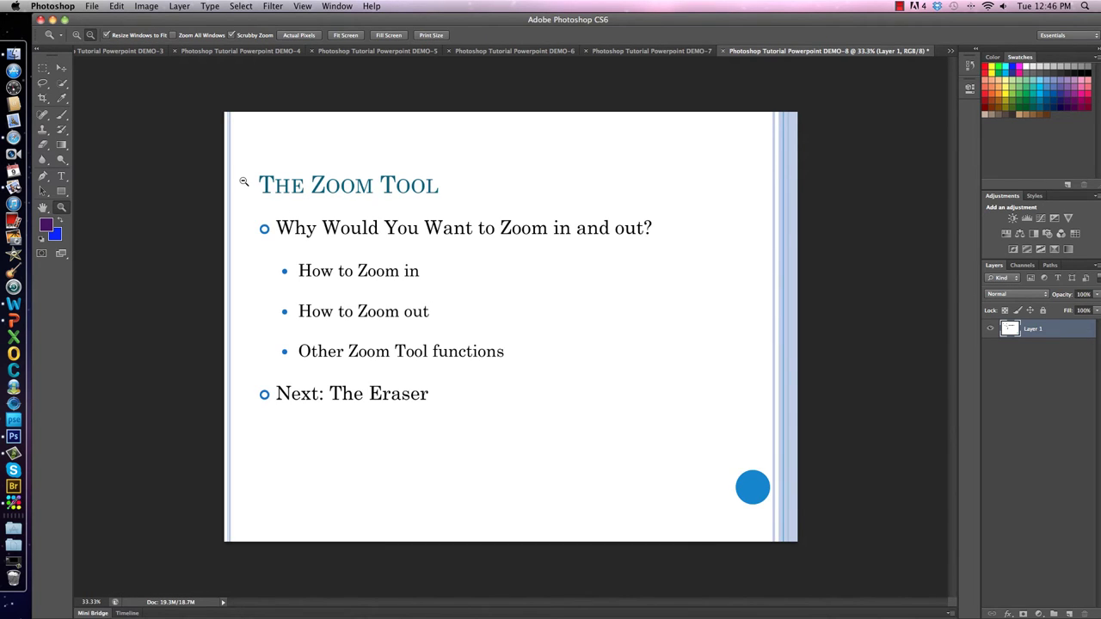
# View the slide at Actual Pixels, Fit Screen, Fill Screen, then Print Size
pyautogui.click(298, 37)
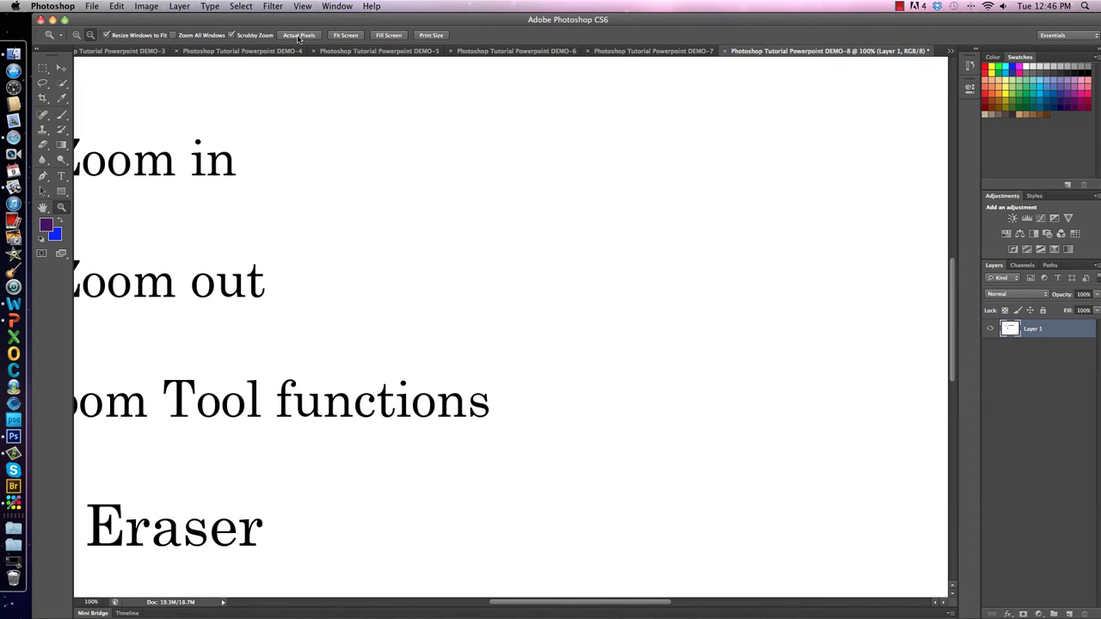
pyautogui.click(347, 36)
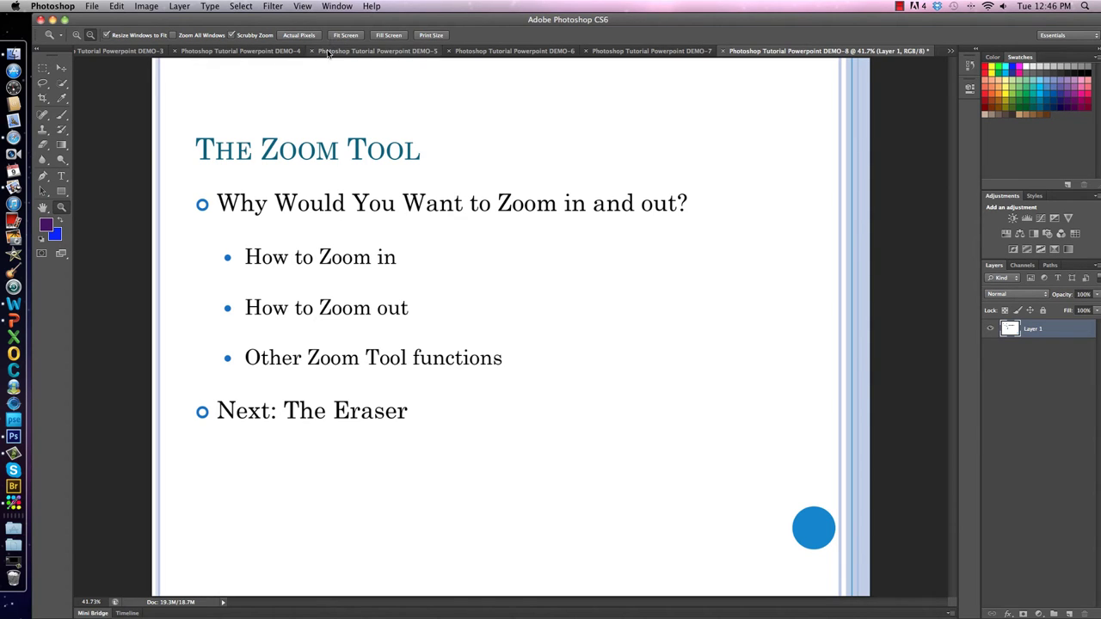
pyautogui.click(399, 36)
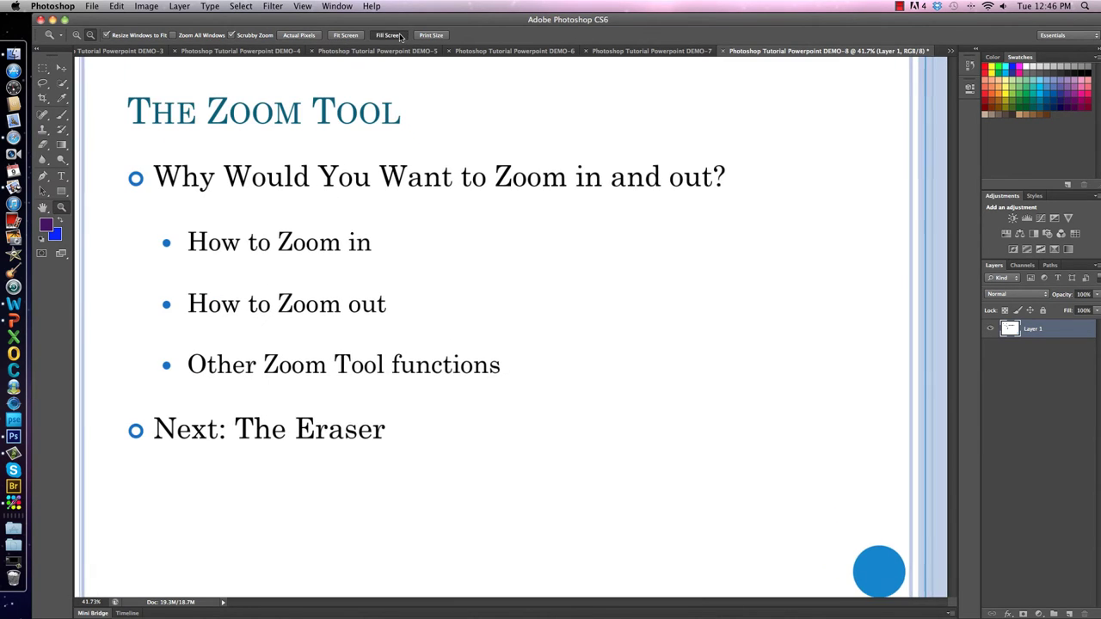
pyautogui.click(421, 36)
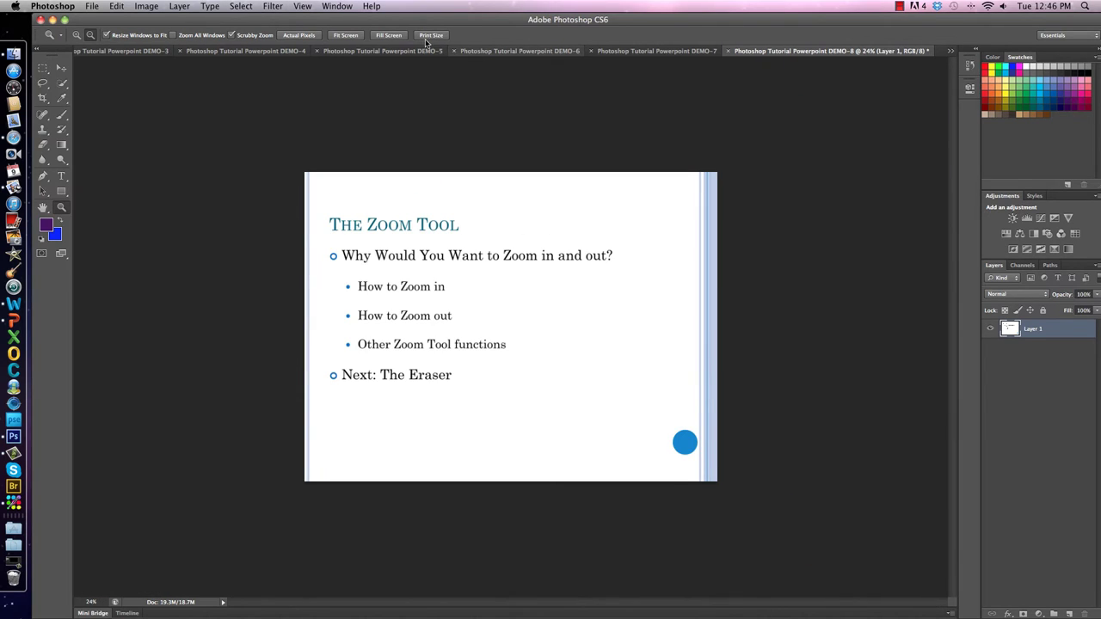